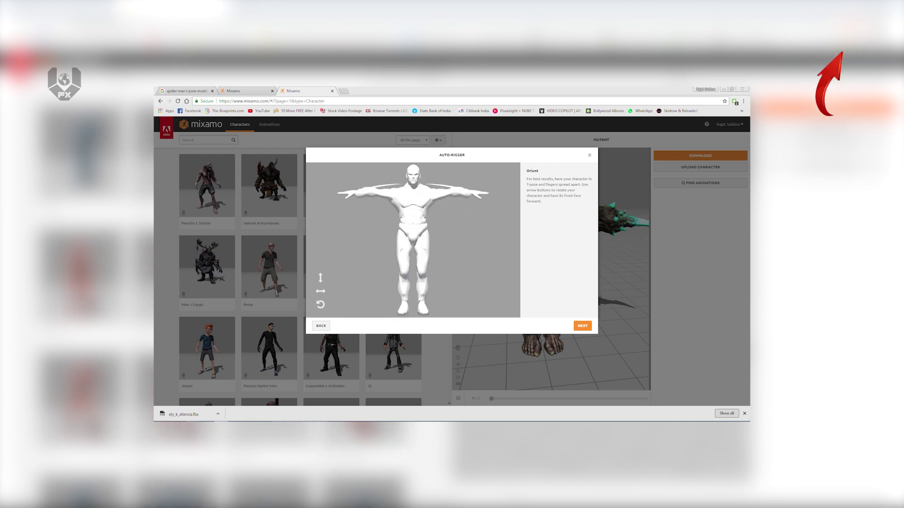
- Accept the character's orientation in the auto-rigger and place the chin, wrist, elbow, knee and groin markers with symmetry on
{"action": "key", "text": "Return"}
{"action": "key", "text": "ctrl+plus"}
{"action": "key", "text": "ctrl+plus"}
{"action": "left_click_drag", "start_coordinate": [312, 271], "coordinate": [403, 199]}
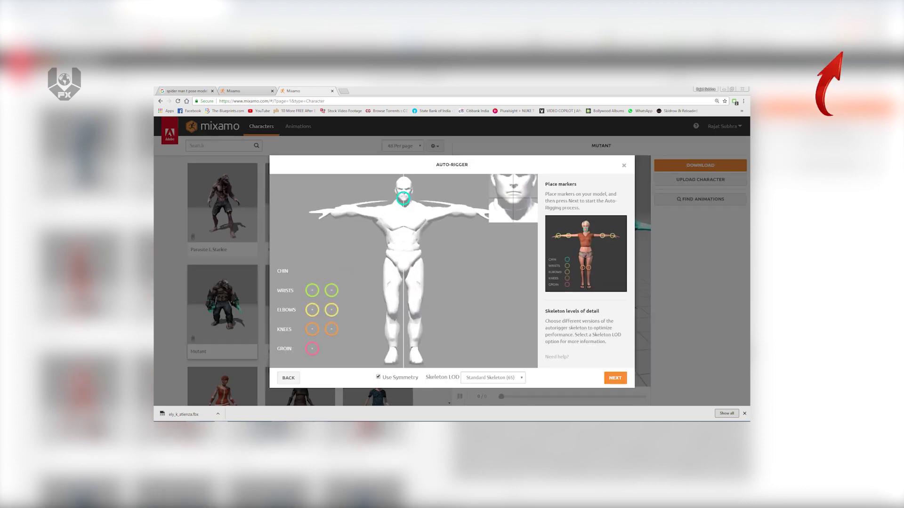
{"action": "left_click_drag", "start_coordinate": [312, 291], "coordinate": [331, 211]}
{"action": "left_click_drag", "start_coordinate": [312, 310], "coordinate": [357, 210]}
{"action": "left_click_drag", "start_coordinate": [312, 329], "coordinate": [391, 313]}
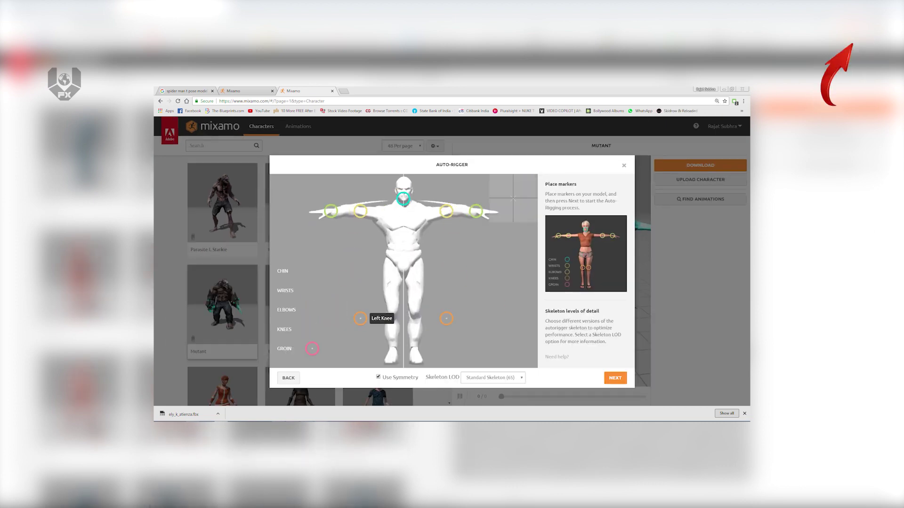
{"action": "left_click_drag", "start_coordinate": [312, 349], "coordinate": [403, 269]}
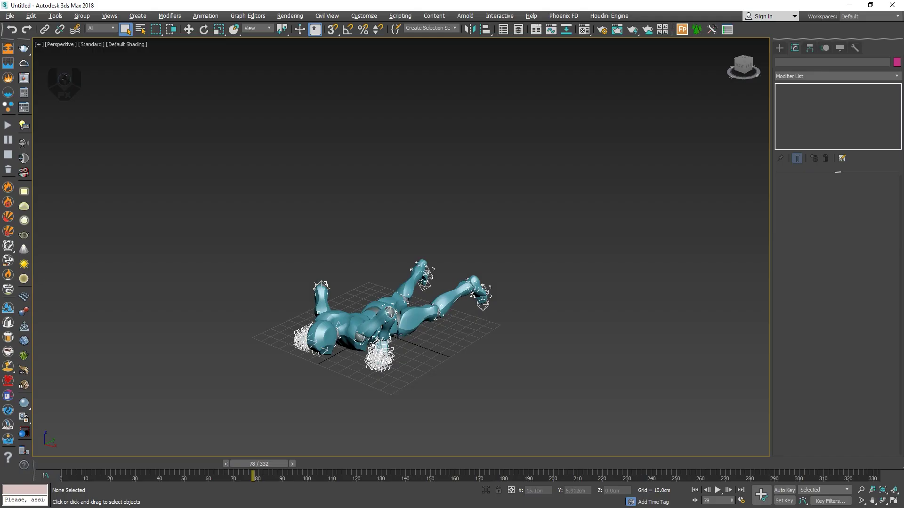
- Switch to 3ds Max and return the lying character's animation to frame 0
{"action": "middle_click_drag", "start_coordinate": [447, 331], "coordinate": [385, 294], "text": "alt"}
{"action": "scroll", "coordinate": [442, 331], "scroll_direction": "up", "scroll_amount": 5}
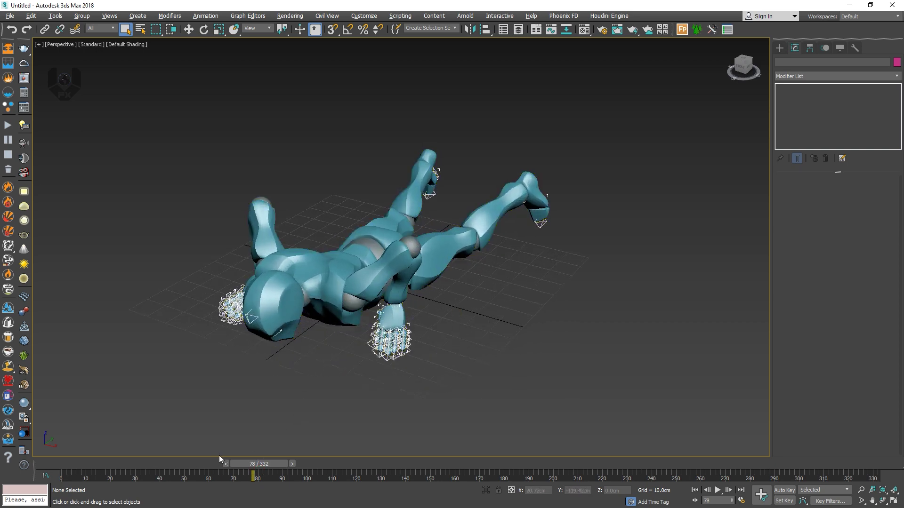
{"action": "left_click_drag", "start_coordinate": [249, 464], "coordinate": [86, 436]}
{"action": "middle_click_drag", "start_coordinate": [256, 381], "coordinate": [271, 363], "text": "alt"}
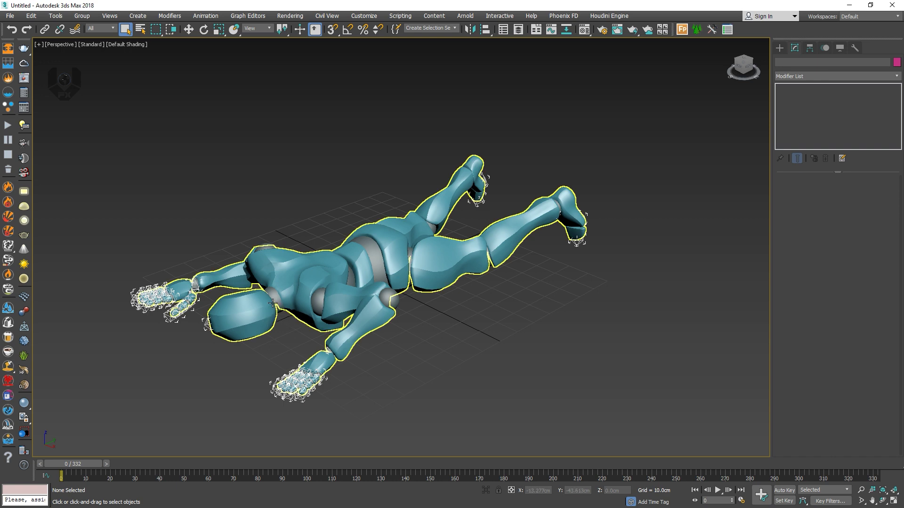
- Set the animation's end time to 400 frames in the time configuration
{"action": "left_click", "coordinate": [742, 500]}
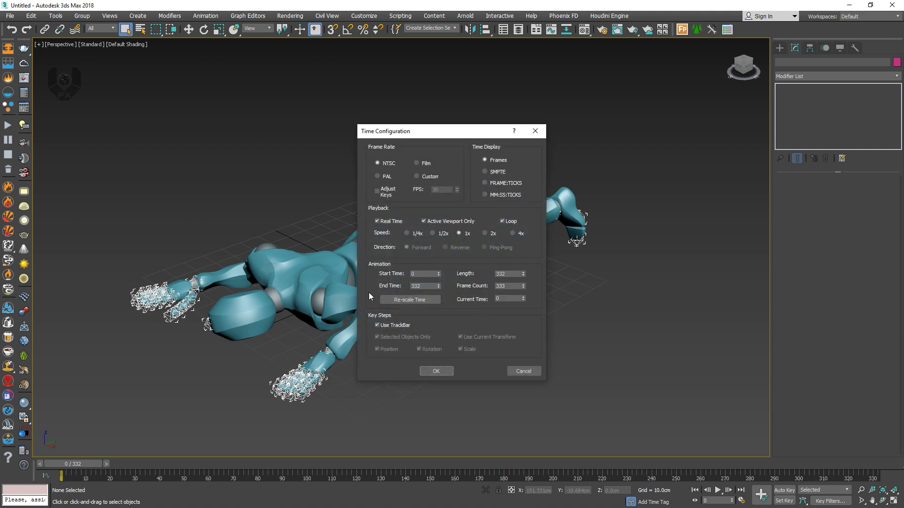
{"action": "double_click", "coordinate": [426, 286]}
{"action": "type", "text": "400"}
{"action": "left_click", "coordinate": [435, 371]}
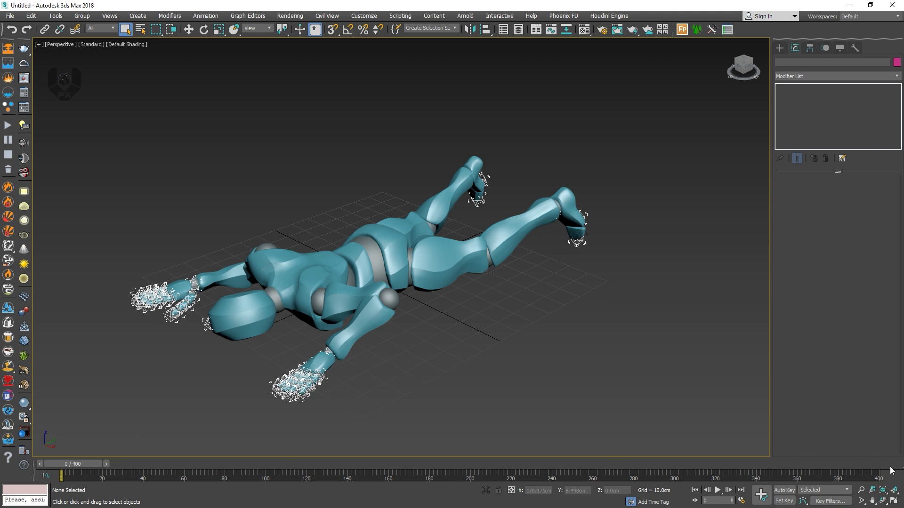
- Select the whole character, shift all of its animation keys about 36 frames later, and deselect it
{"action": "left_click_drag", "start_coordinate": [125, 427], "coordinate": [340, 328]}
{"action": "left_click_drag", "start_coordinate": [691, 120], "coordinate": [691, 120]}
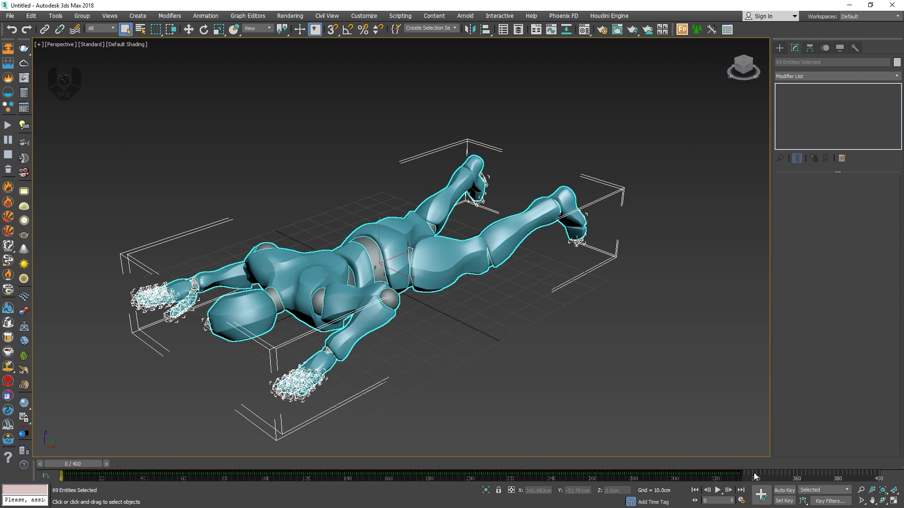
{"action": "left_click_drag", "start_coordinate": [753, 472], "coordinate": [660, 475]}
{"action": "left_click_drag", "start_coordinate": [185, 462], "coordinate": [39, 479]}
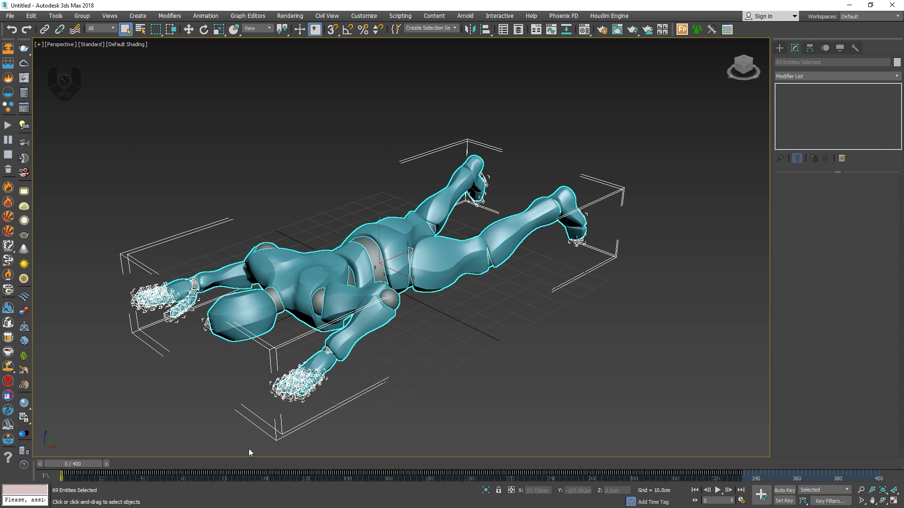
{"action": "mouse_move", "coordinate": [289, 473]}
{"action": "left_mouse_down"}
{"action": "mouse_move", "coordinate": [366, 473]}
{"action": "mouse_move", "coordinate": [362, 420]}
{"action": "left_mouse_up"}
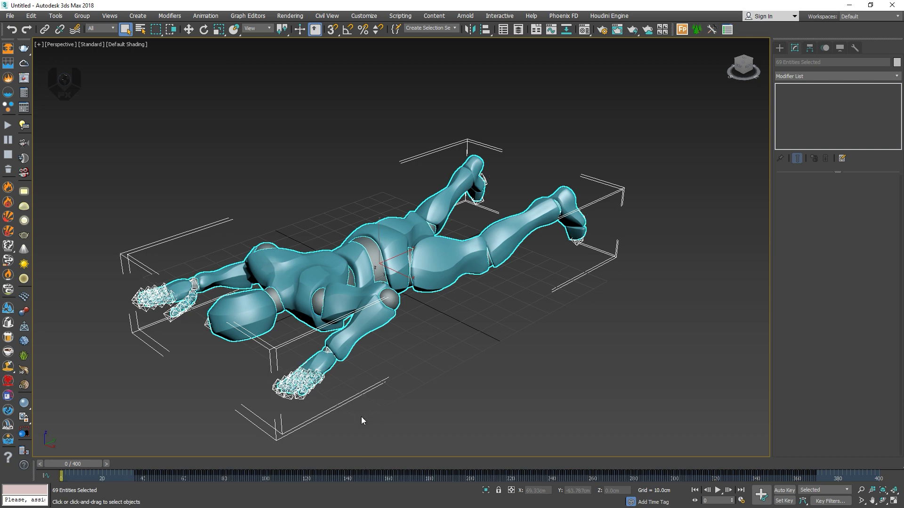
{"action": "left_click", "coordinate": [111, 399]}
{"action": "left_click_drag", "start_coordinate": [699, 148], "coordinate": [697, 146]}
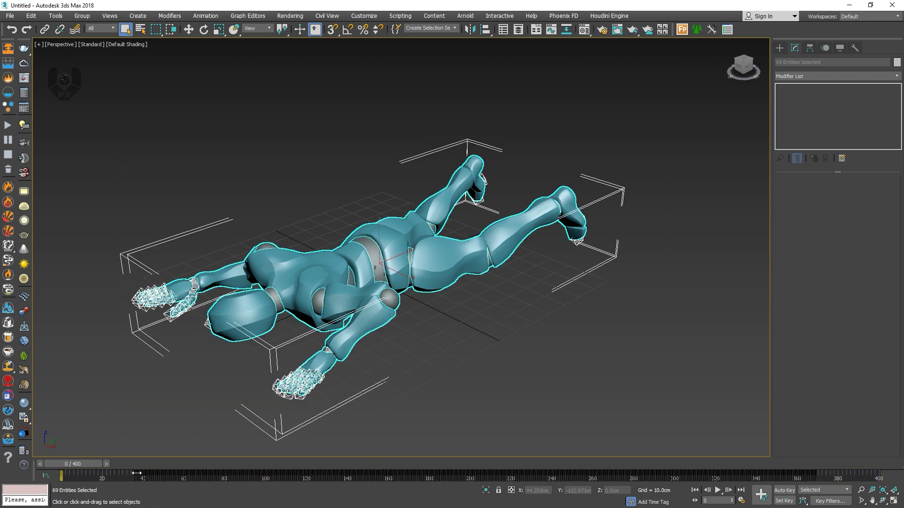
{"action": "left_click", "coordinate": [740, 435]}
{"action": "left_click_drag", "start_coordinate": [81, 465], "coordinate": [47, 480]}
{"action": "key", "text": "q"}
{"action": "scroll", "coordinate": [224, 329], "scroll_direction": "down", "scroll_amount": 5}
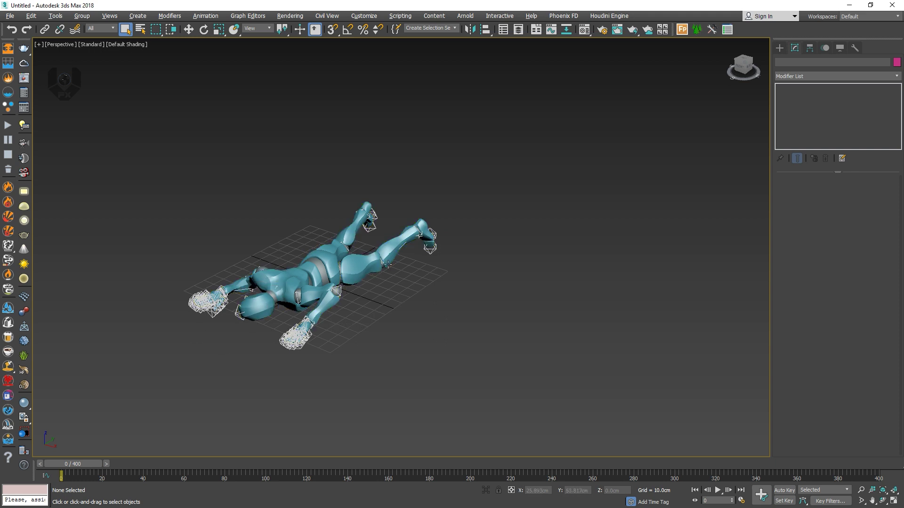
- Create a plane about 248 cm long and 260 cm wide around the character in the Top view
{"action": "left_click", "coordinate": [778, 49]}
{"action": "left_click", "coordinate": [854, 144]}
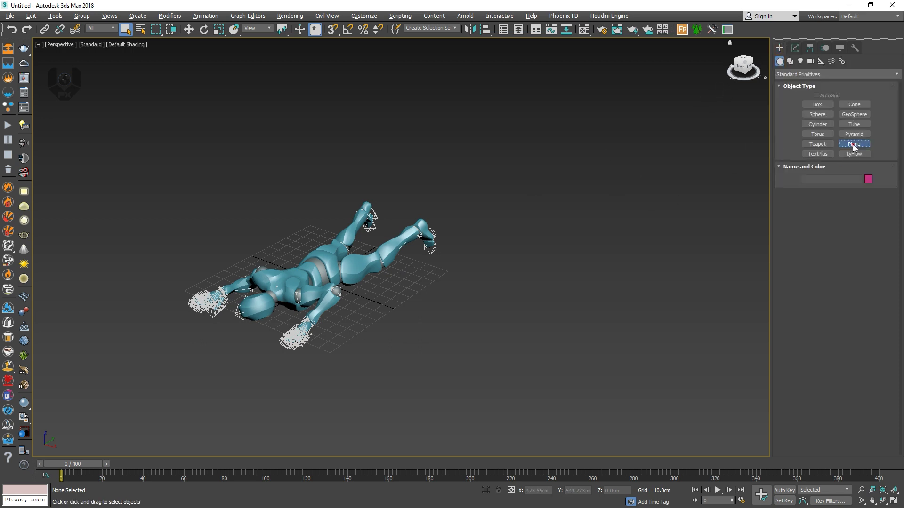
{"action": "middle_click_drag", "start_coordinate": [598, 202], "coordinate": [323, 278], "text": "alt"}
{"action": "key", "text": "t"}
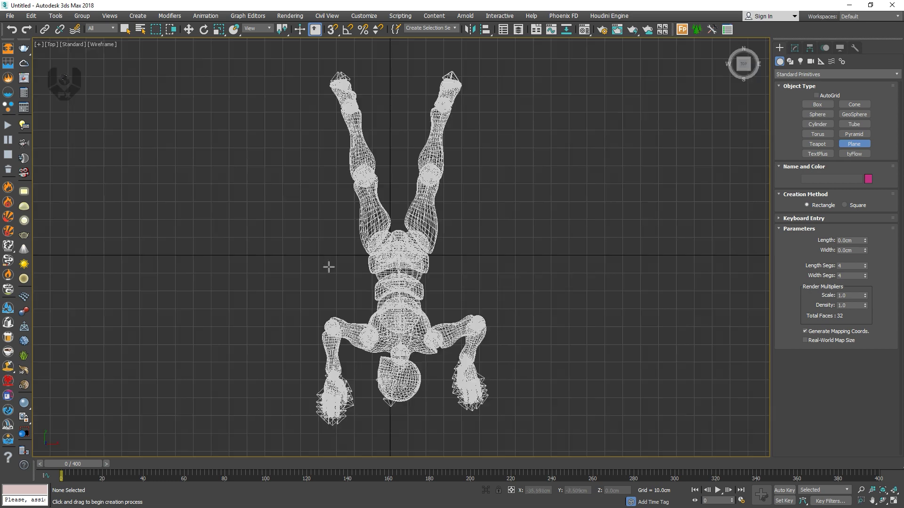
{"action": "scroll", "coordinate": [309, 256], "scroll_direction": "down", "scroll_amount": 3}
{"action": "scroll", "coordinate": [320, 267], "scroll_direction": "up", "scroll_amount": 1}
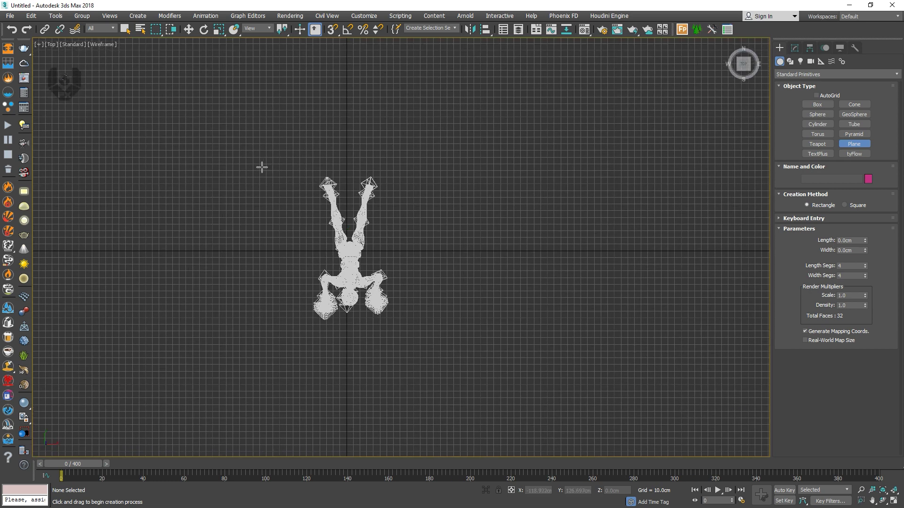
{"action": "left_click_drag", "start_coordinate": [262, 167], "coordinate": [436, 333]}
- Scale the plane uniformly to 117 percent and centre it under the character at about X 0, Y -2 cm
{"action": "key", "text": "e"}
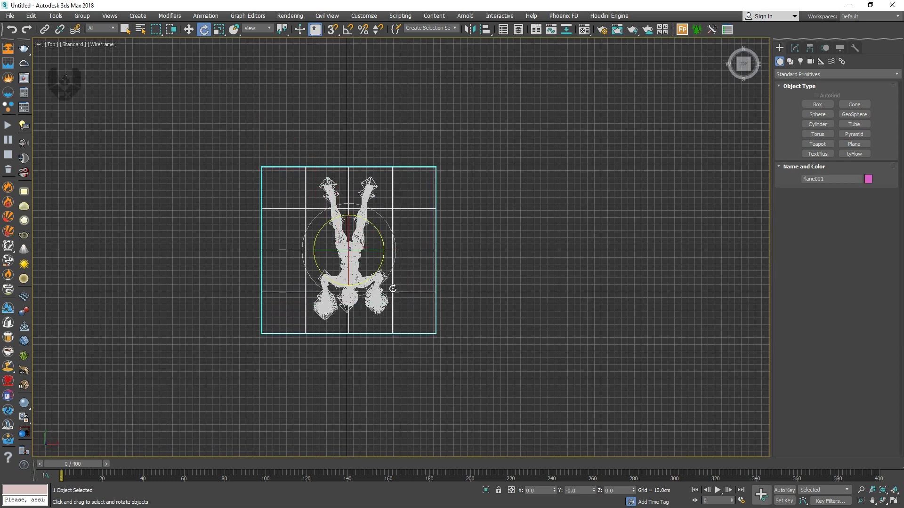
{"action": "key", "text": "r"}
{"action": "left_click_drag", "start_coordinate": [357, 246], "coordinate": [366, 235]}
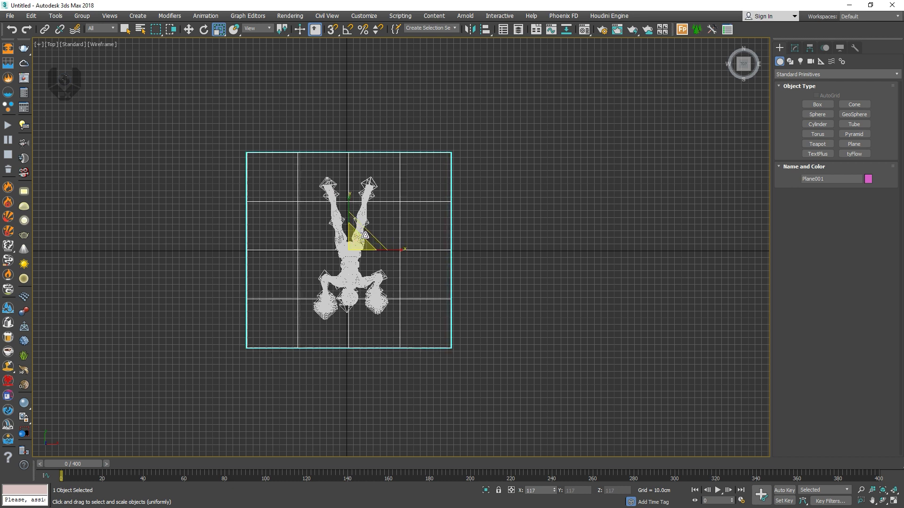
{"action": "key", "text": "w"}
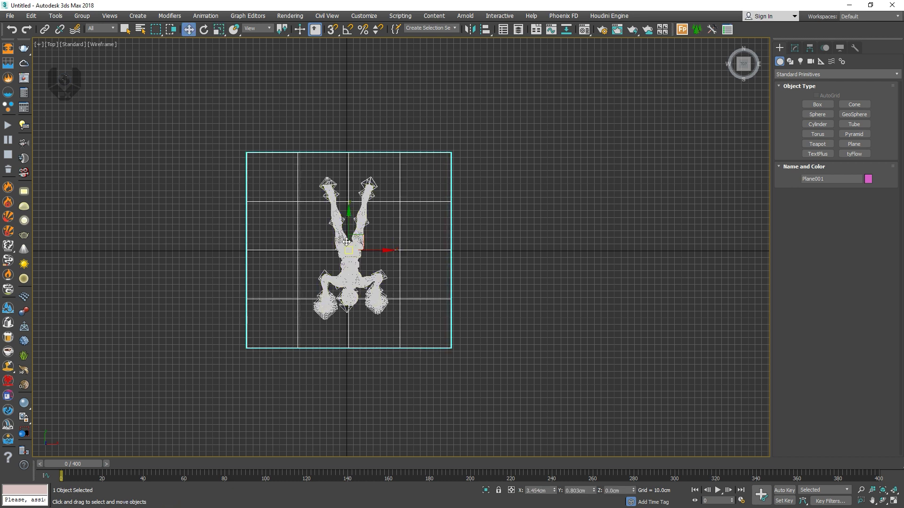
{"action": "left_click", "coordinate": [346, 242]}
{"action": "left_click", "coordinate": [458, 121]}
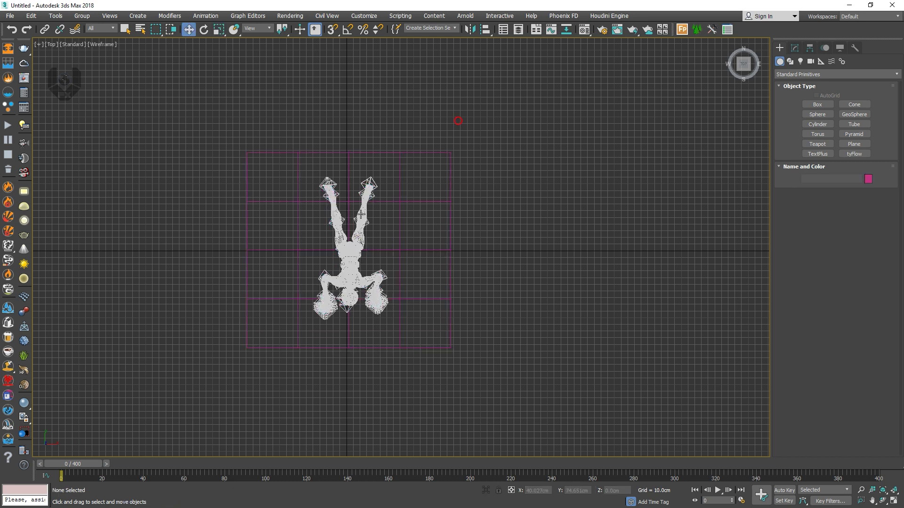
{"action": "left_click", "coordinate": [402, 197]}
{"action": "left_click_drag", "start_coordinate": [362, 238], "coordinate": [360, 240]}
- Hide the grid in the Top view
{"action": "left_click", "coordinate": [794, 48]}
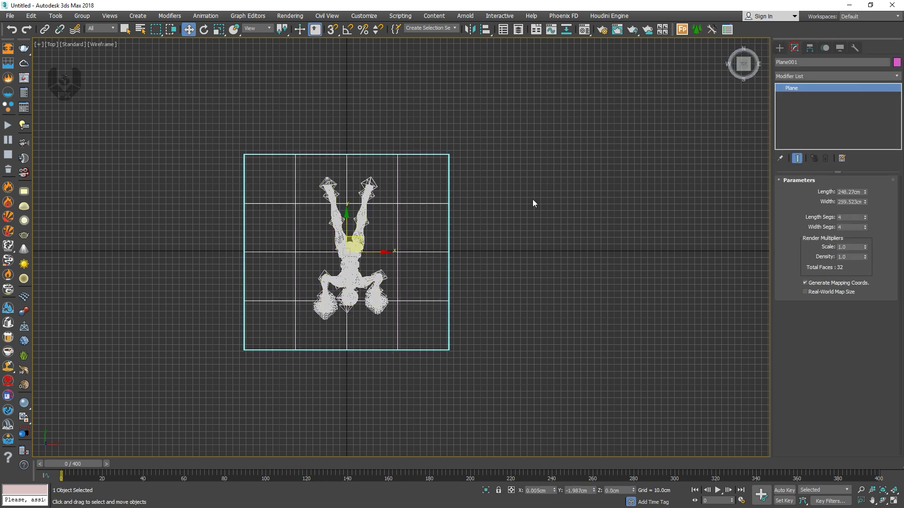
{"action": "middle_click_drag", "start_coordinate": [532, 203], "coordinate": [527, 198]}
{"action": "key", "text": "g"}
{"action": "key", "text": "g"}
{"action": "key", "text": "g"}
{"action": "key", "text": "g"}
{"action": "key", "text": "g"}
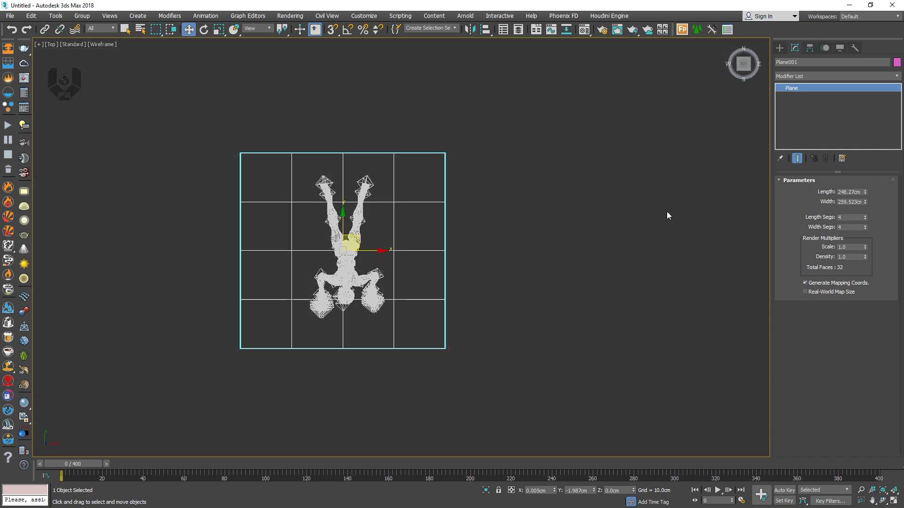
- Set the plane's length and width segments to 100 each and deselect it
{"action": "double_click", "coordinate": [851, 217]}
{"action": "type", "text": "100"}
{"action": "key", "text": "Tab"}
{"action": "type", "text": "1"}
{"action": "key", "text": "Return"}
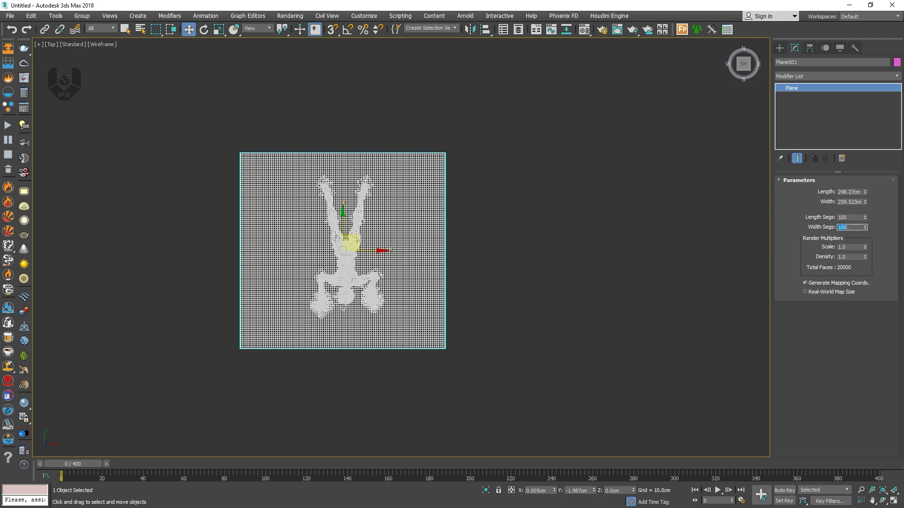
{"action": "left_click", "coordinate": [545, 298]}
- Raise the plane above the character in the Perspective view to a Z height of about 76.8 cm
{"action": "key", "text": "alt+w"}
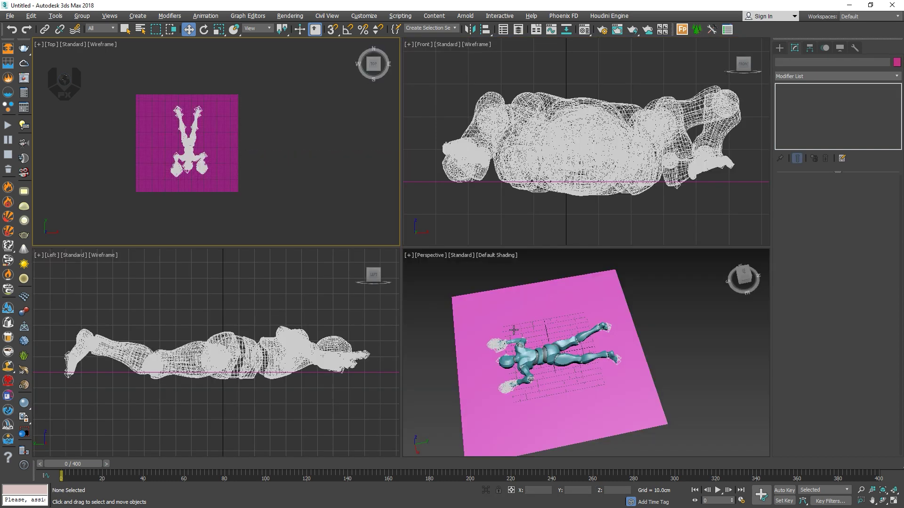
{"action": "scroll", "coordinate": [513, 330], "scroll_direction": "down", "scroll_amount": 3}
{"action": "key", "text": "alt+w"}
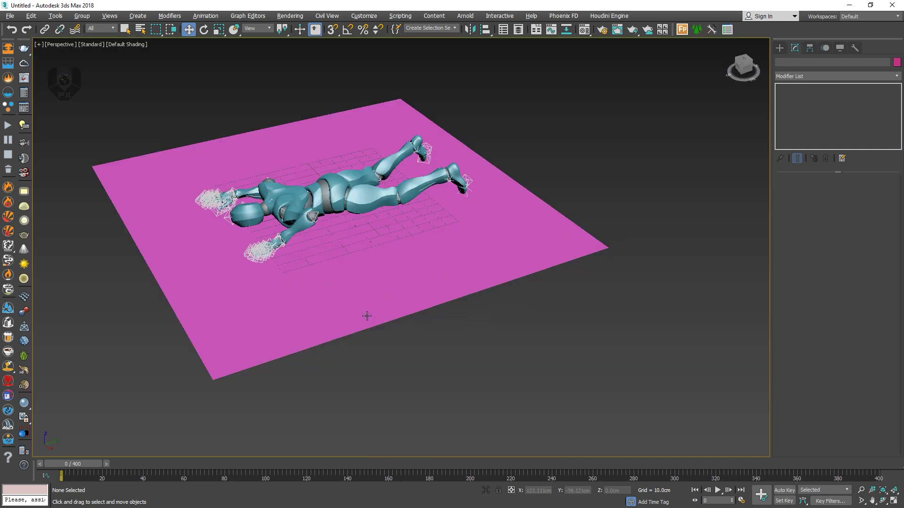
{"action": "mouse_move", "coordinate": [367, 316]}
{"action": "middle_mouse_down", "text": "alt"}
{"action": "mouse_move", "coordinate": [371, 350]}
{"action": "mouse_move", "coordinate": [375, 328]}
{"action": "middle_mouse_up", "text": "alt"}
{"action": "left_click", "coordinate": [376, 330]}
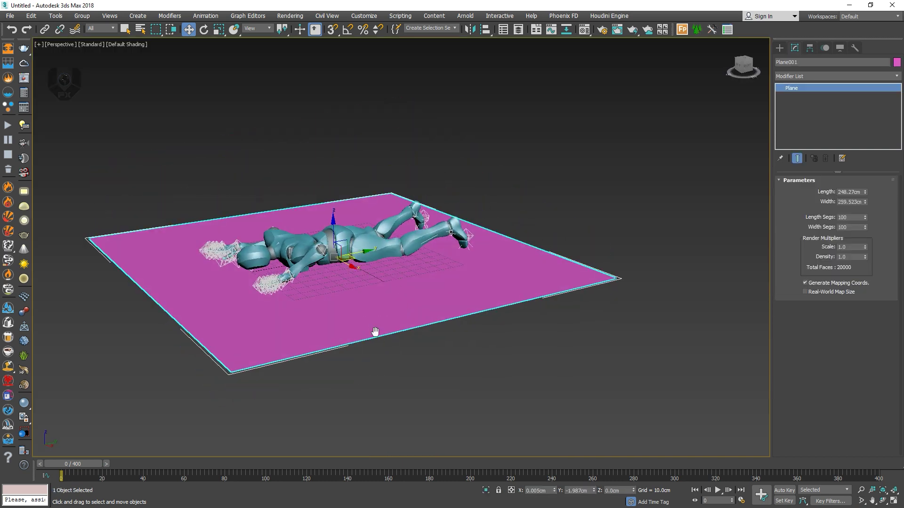
{"action": "left_click_drag", "start_coordinate": [334, 242], "coordinate": [354, 75]}
{"action": "middle_click_drag", "start_coordinate": [339, 263], "coordinate": [331, 283], "text": "alt"}
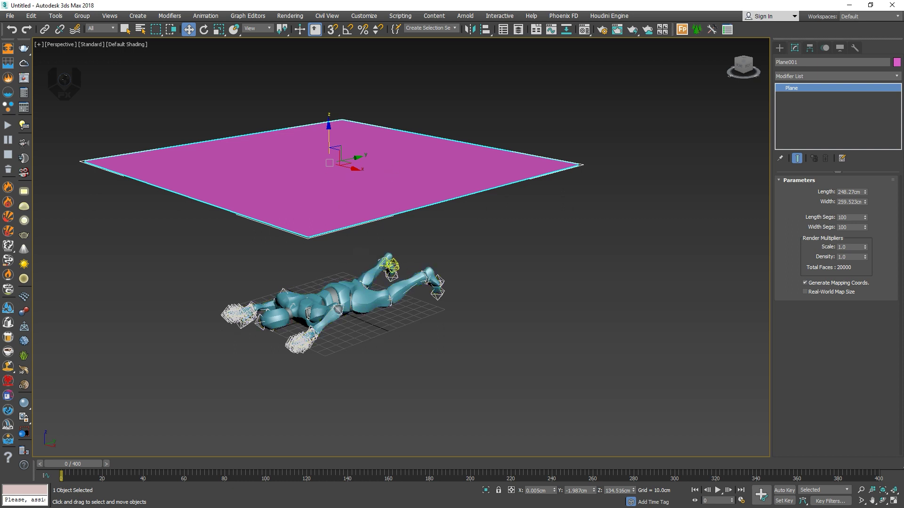
{"action": "left_click_drag", "start_coordinate": [329, 137], "coordinate": [332, 183]}
{"action": "middle_click_drag", "start_coordinate": [332, 182], "coordinate": [355, 274], "text": "alt"}
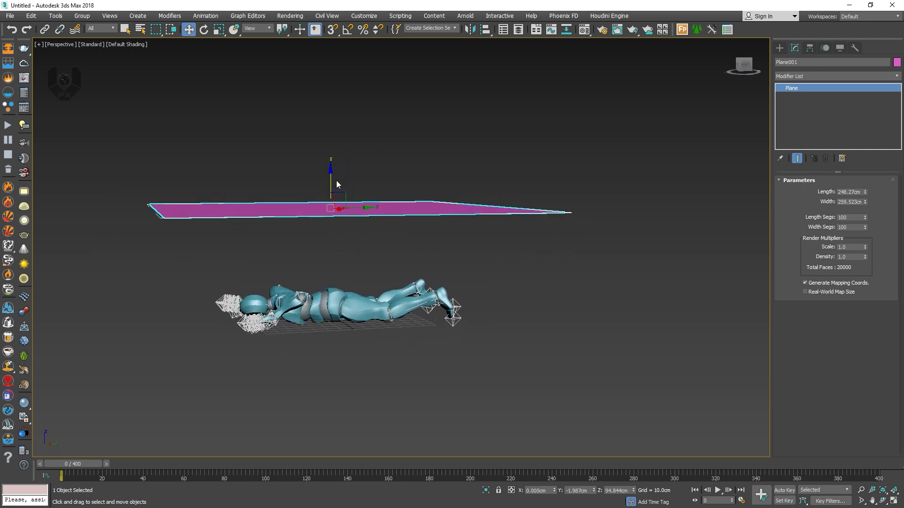
{"action": "left_click_drag", "start_coordinate": [336, 184], "coordinate": [337, 207]}
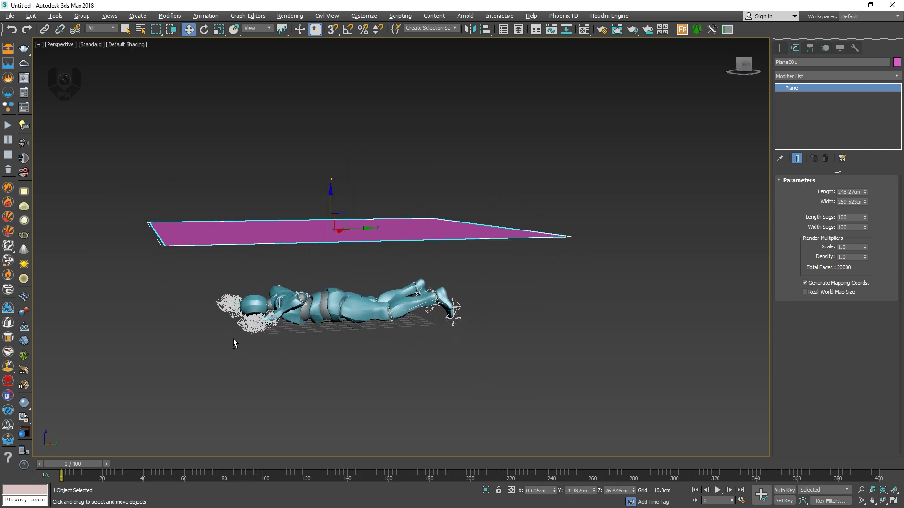
{"action": "middle_click_drag", "start_coordinate": [233, 343], "coordinate": [250, 353], "text": "alt"}
{"action": "left_click", "coordinate": [256, 359]}
{"action": "left_click", "coordinate": [361, 207]}
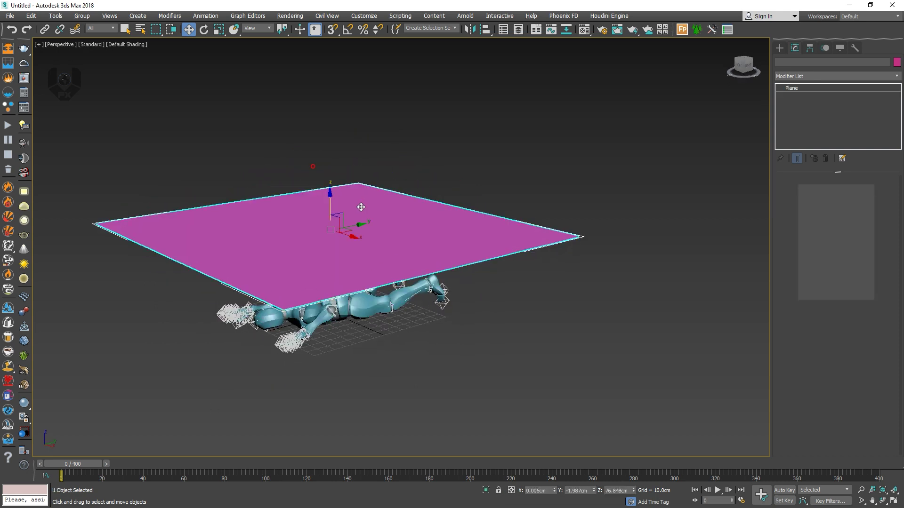
- Create a second, larger plane about 569 cm long and 636 cm wide around the first plane in the Top view
{"action": "left_click", "coordinate": [779, 47]}
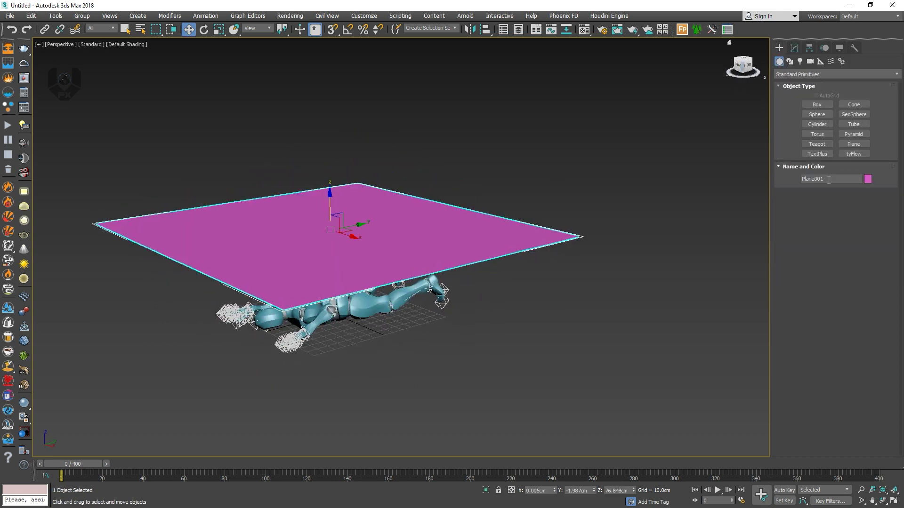
{"action": "left_click", "coordinate": [853, 145]}
{"action": "key", "text": "alt+w"}
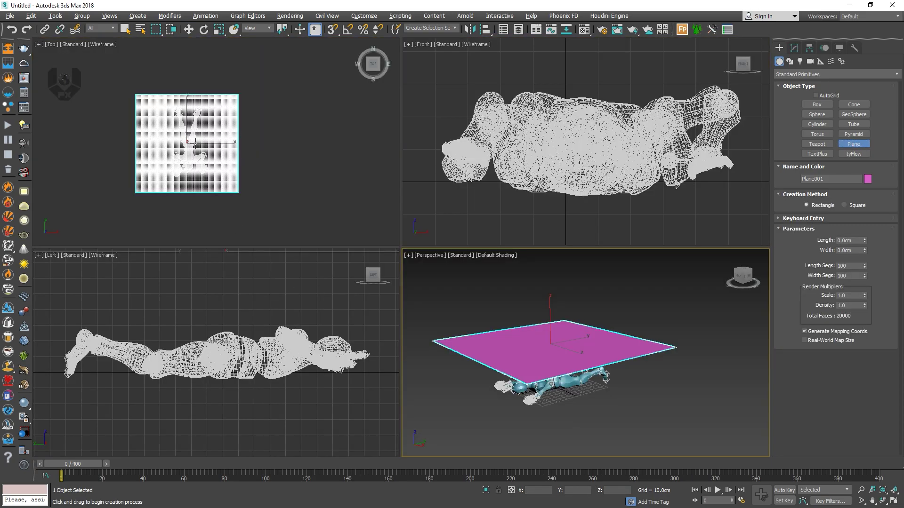
{"action": "right_click", "coordinate": [224, 202]}
{"action": "key", "text": "alt+w"}
{"action": "scroll", "coordinate": [302, 191], "scroll_direction": "down", "scroll_amount": 3}
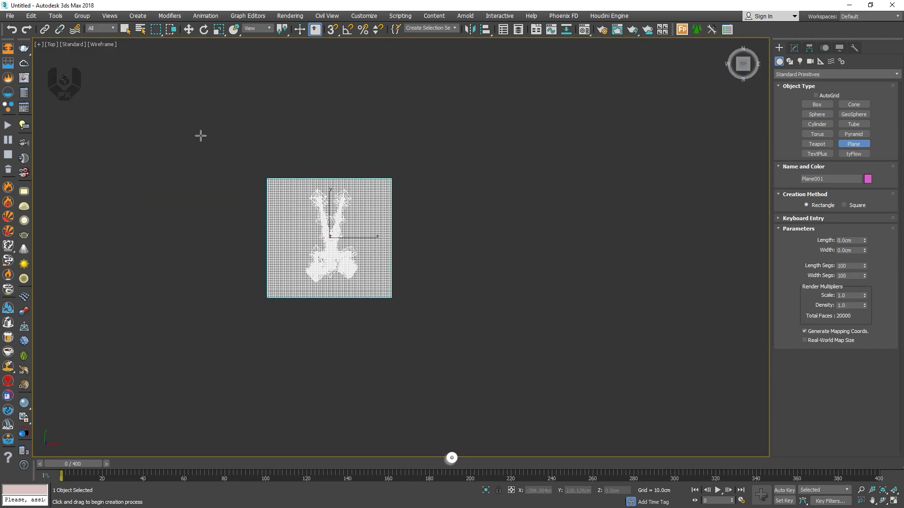
{"action": "left_click_drag", "start_coordinate": [200, 128], "coordinate": [459, 359]}
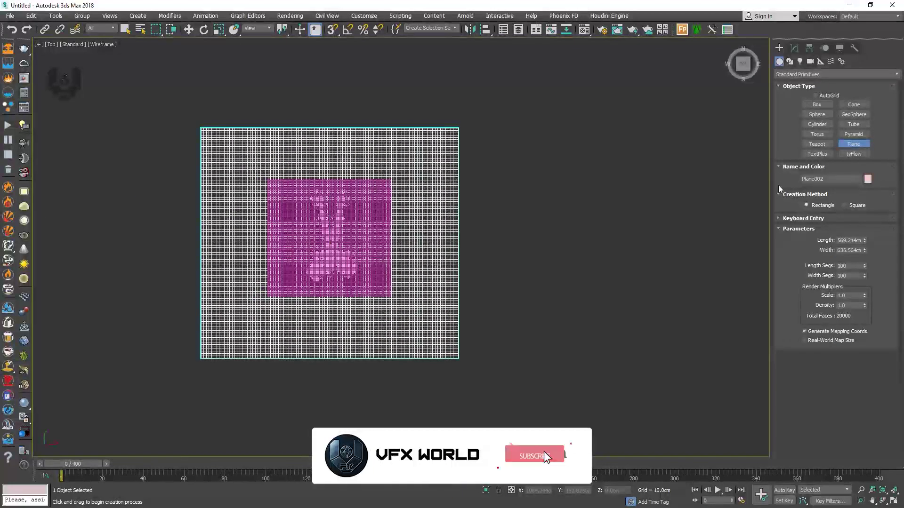
- Set the larger plane's length and width segments to 1 each
{"action": "double_click", "coordinate": [847, 266]}
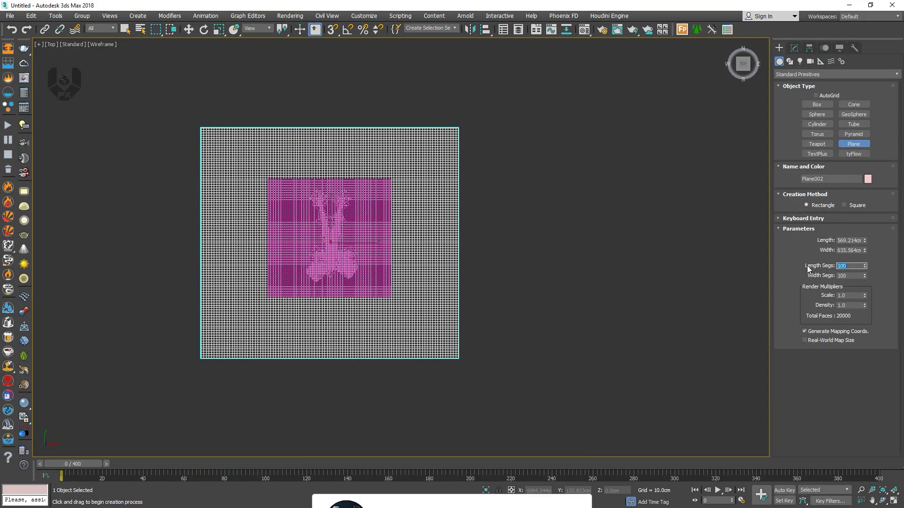
{"action": "type", "text": "1"}
{"action": "key", "text": "Tab"}
{"action": "type", "text": "1"}
{"action": "key", "text": "Return"}
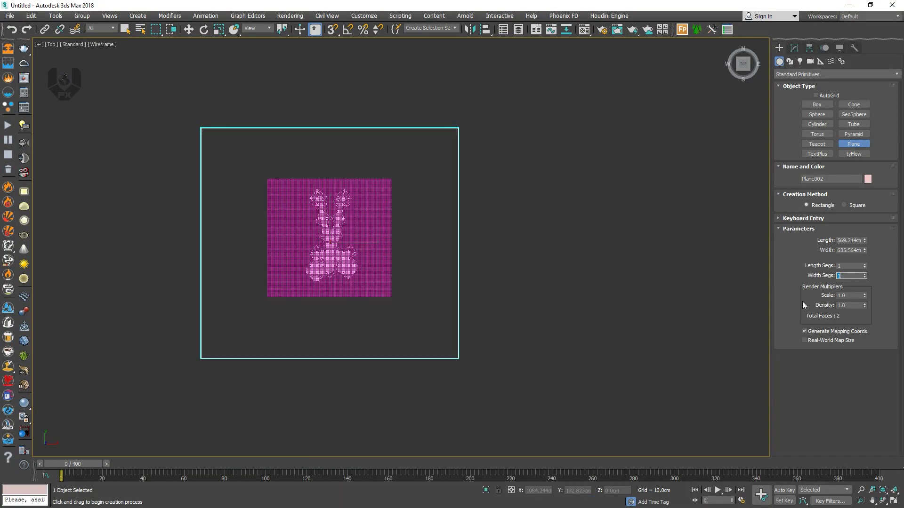
- Set the large plane's render scale multiplier to 500 and finish creating it
{"action": "double_click", "coordinate": [853, 295]}
{"action": "key", "text": "alt+w"}
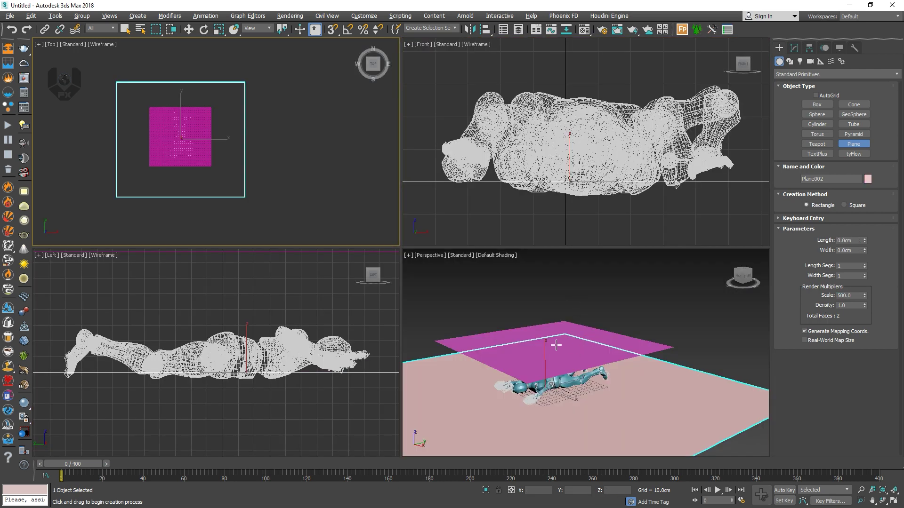
{"action": "scroll", "coordinate": [556, 345], "scroll_direction": "down", "scroll_amount": 1}
{"action": "key", "text": "alt+w"}
{"action": "scroll", "coordinate": [468, 325], "scroll_direction": "down", "scroll_amount": 3}
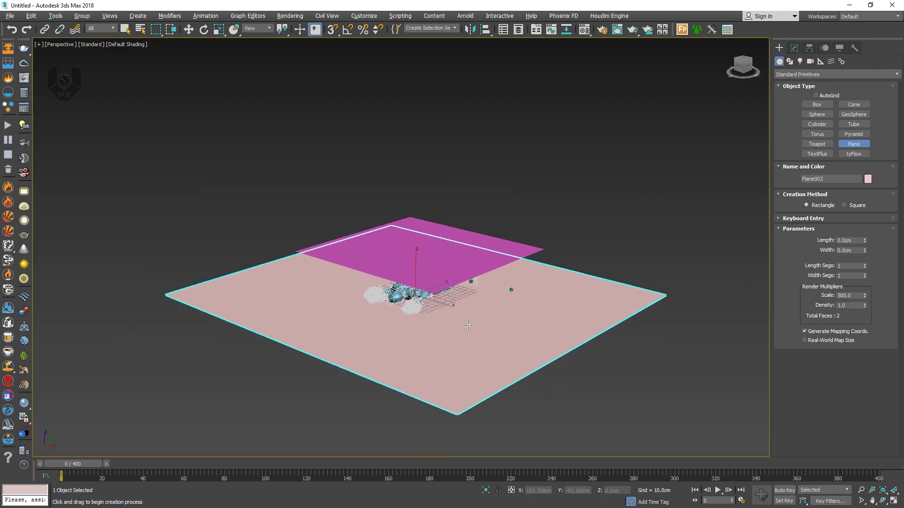
{"action": "right_click", "coordinate": [490, 315]}
- Rename the large ground plane to floor and deselect it
{"action": "key", "text": "r"}
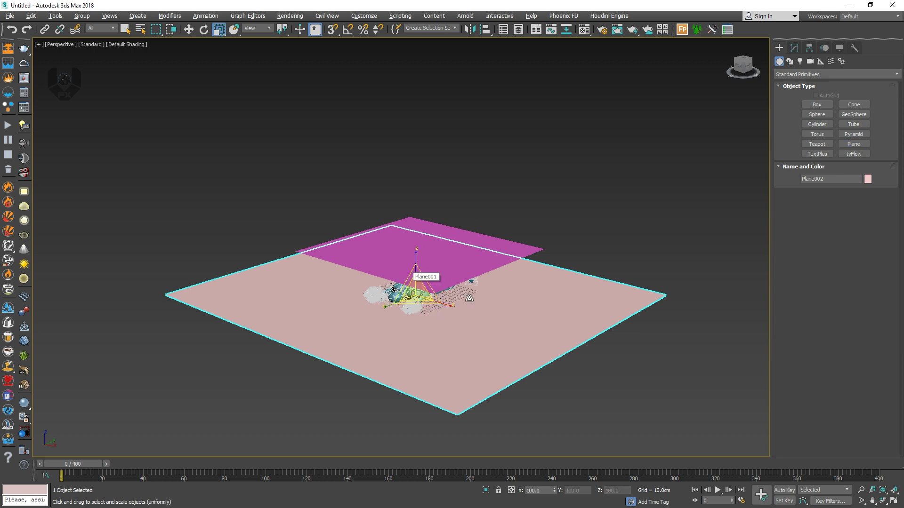
{"action": "middle_click_drag", "start_coordinate": [405, 277], "coordinate": [629, 294], "text": "alt"}
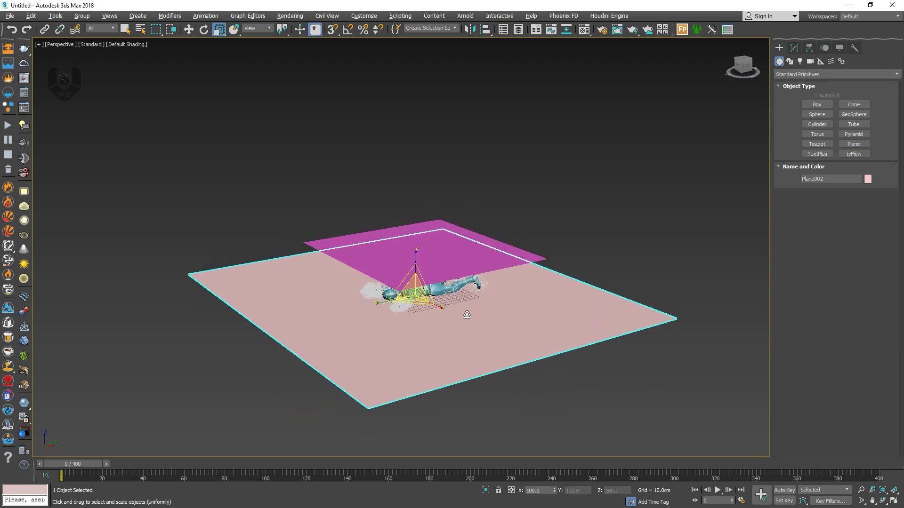
{"action": "middle_click_drag", "start_coordinate": [467, 314], "coordinate": [441, 269], "text": "alt"}
{"action": "scroll", "coordinate": [439, 271], "scroll_direction": "up", "scroll_amount": 5}
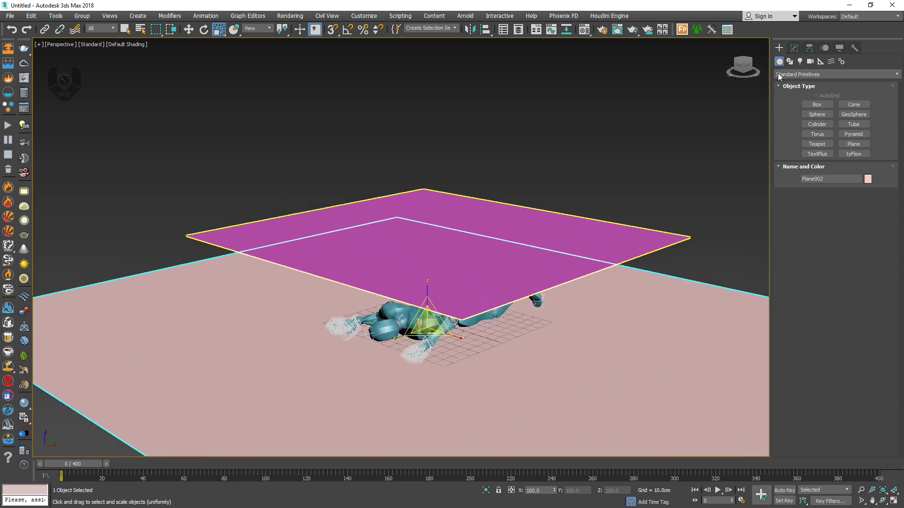
{"action": "left_click", "coordinate": [794, 48]}
{"action": "left_click", "coordinate": [807, 62]}
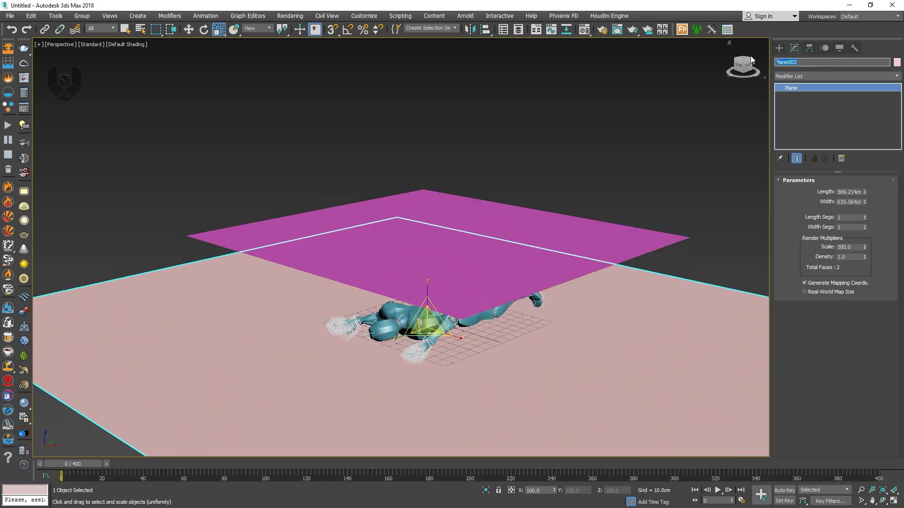
{"action": "type", "text": "floor"}
{"action": "left_click", "coordinate": [571, 201]}
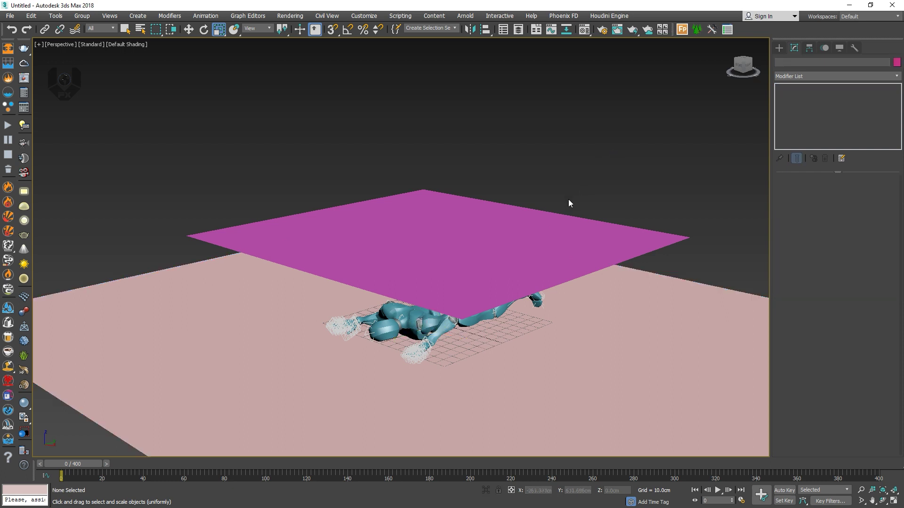
- Rename the raised, densely segmented plane to cloth and deselect it
{"action": "left_click", "coordinate": [553, 220]}
{"action": "left_click", "coordinate": [806, 62]}
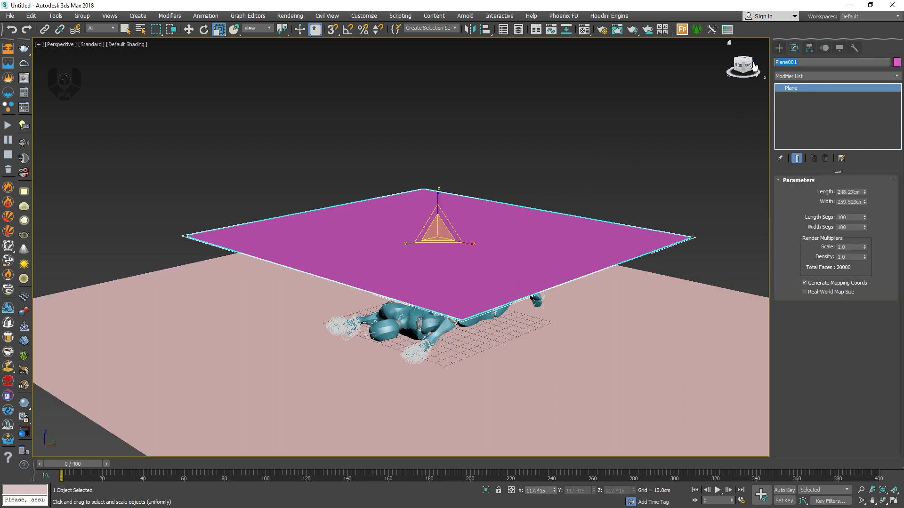
{"action": "type", "text": "cloth"}
{"action": "left_click", "coordinate": [690, 136]}
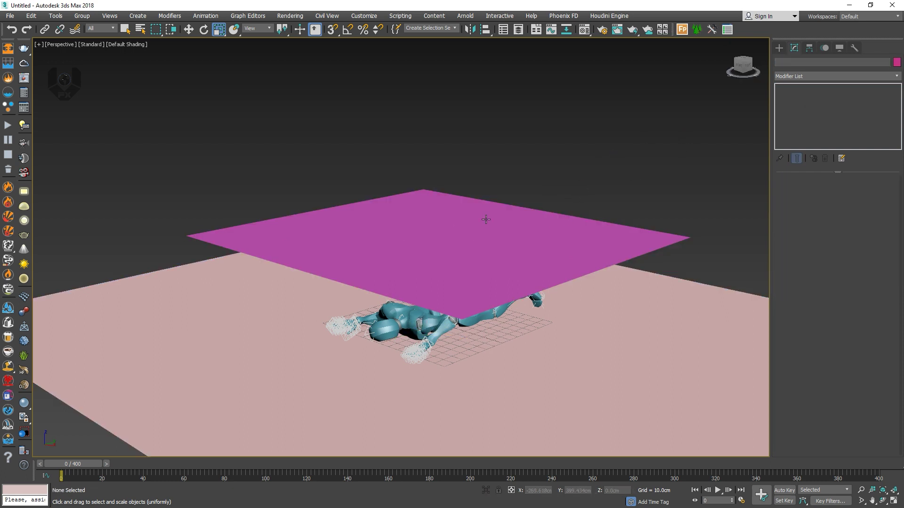
- Enable Display as Box in the floor's object properties and deselect the floor
{"action": "scroll", "coordinate": [430, 246], "scroll_direction": "down", "scroll_amount": 1}
{"action": "left_click", "coordinate": [188, 29]}
{"action": "left_click", "coordinate": [106, 246]}
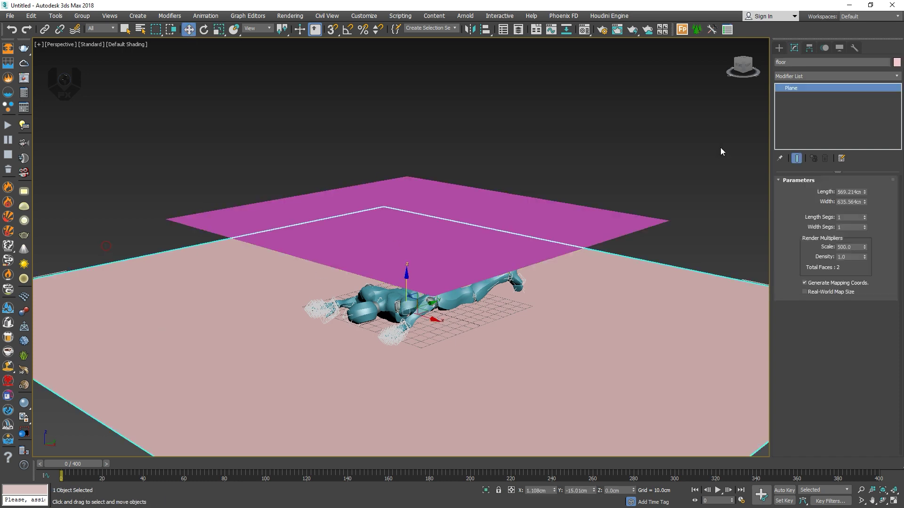
{"action": "right_click", "coordinate": [201, 321]}
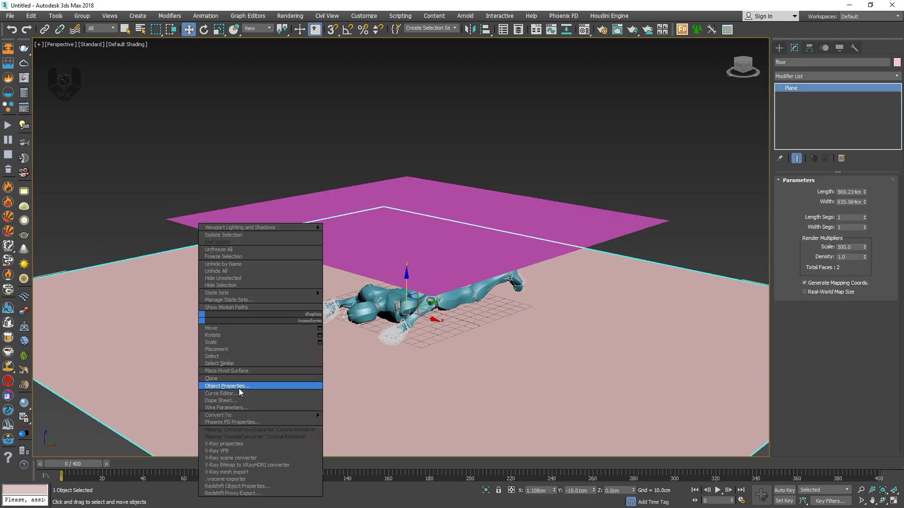
{"action": "left_click", "coordinate": [240, 390]}
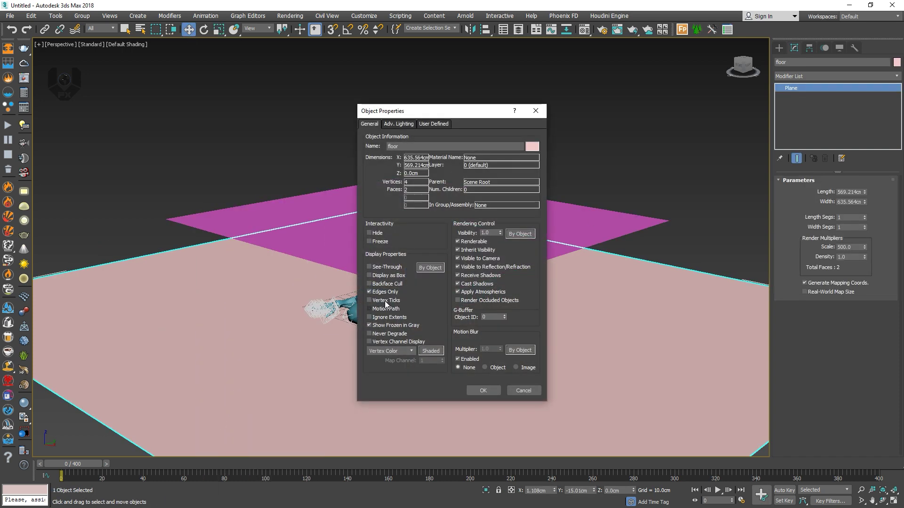
{"action": "left_click", "coordinate": [370, 276]}
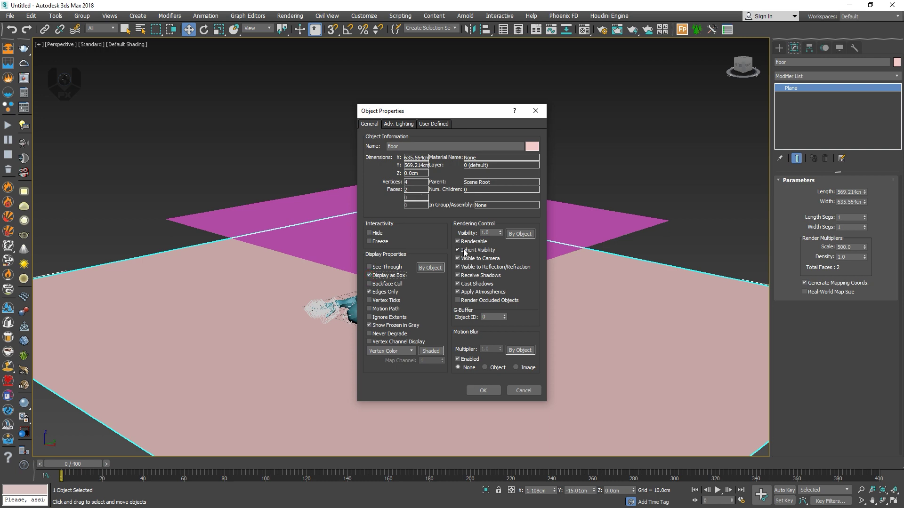
{"action": "left_click", "coordinate": [483, 390]}
{"action": "left_click", "coordinate": [600, 200]}
- Select the cloth plane and set the Perspective viewport to Performance quality with edged faces displayed
{"action": "middle_click_drag", "start_coordinate": [455, 306], "coordinate": [484, 300]}
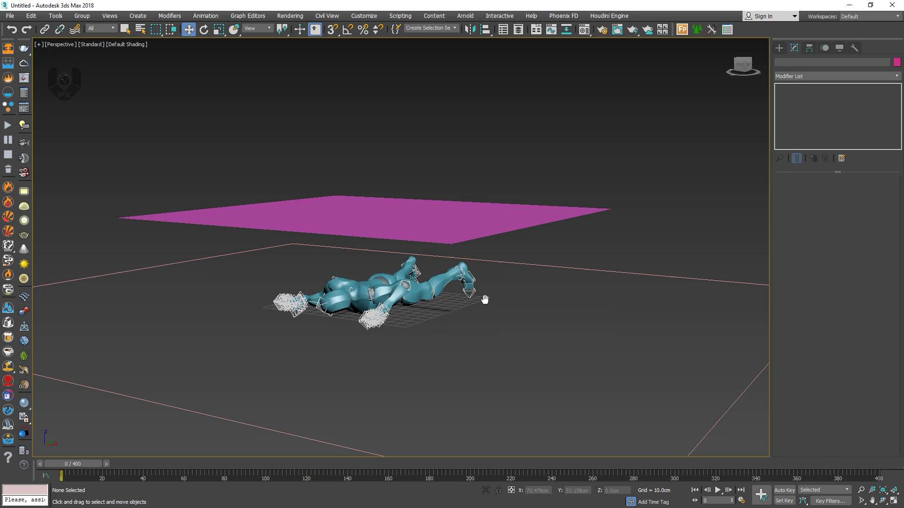
{"action": "left_click", "coordinate": [595, 198]}
{"action": "middle_click_drag", "start_coordinate": [529, 256], "coordinate": [524, 258], "text": "alt"}
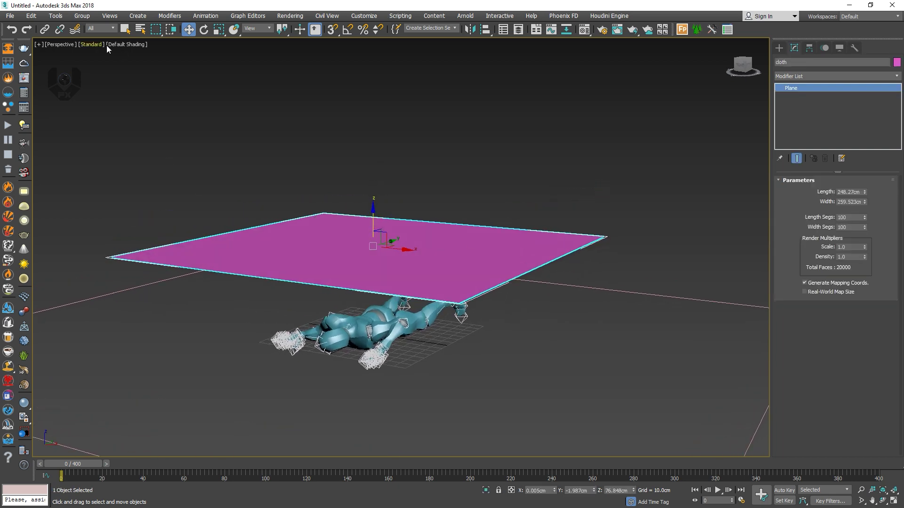
{"action": "left_click", "coordinate": [89, 45]}
{"action": "left_click", "coordinate": [109, 74]}
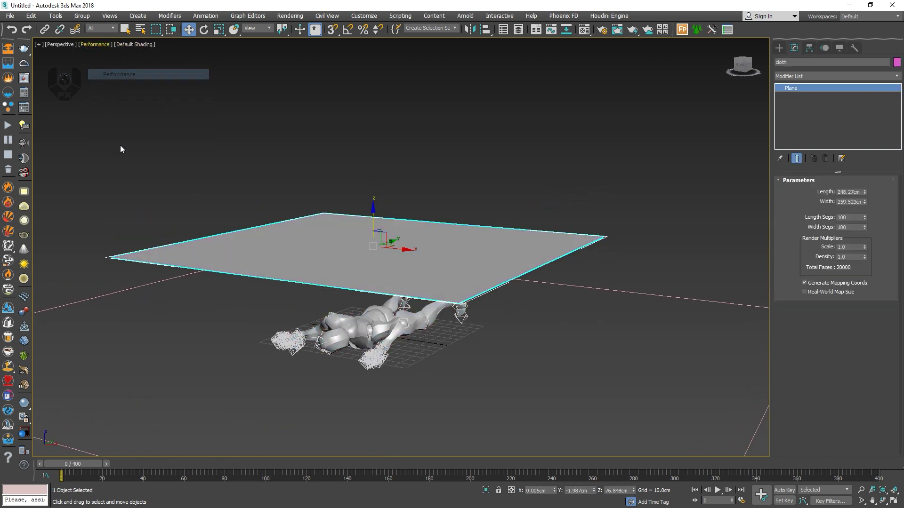
{"action": "mouse_move", "coordinate": [304, 266]}
{"action": "middle_mouse_down", "text": "alt"}
{"action": "mouse_move", "coordinate": [313, 264]}
{"action": "mouse_move", "coordinate": [289, 269]}
{"action": "mouse_move", "coordinate": [301, 258]}
{"action": "middle_mouse_up", "text": "alt"}
{"action": "key", "text": "F4"}
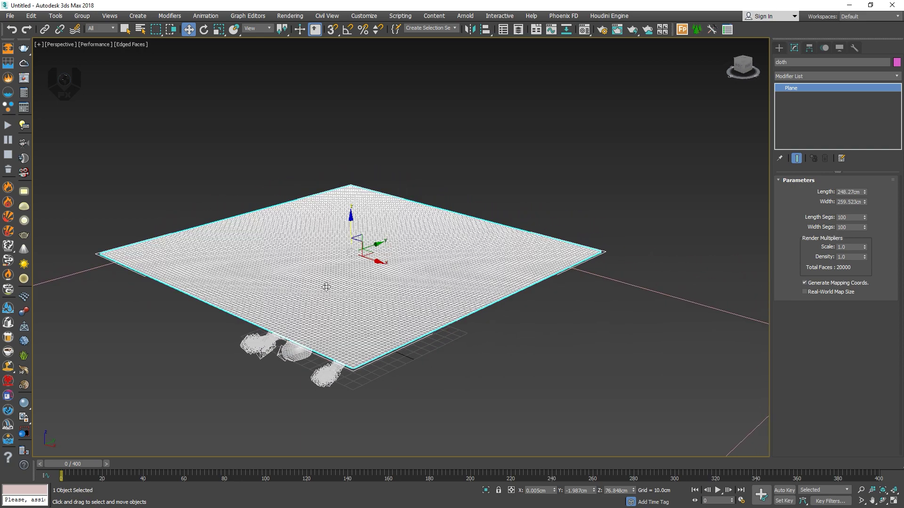
{"action": "middle_click_drag", "start_coordinate": [324, 285], "coordinate": [540, 188], "text": "alt"}
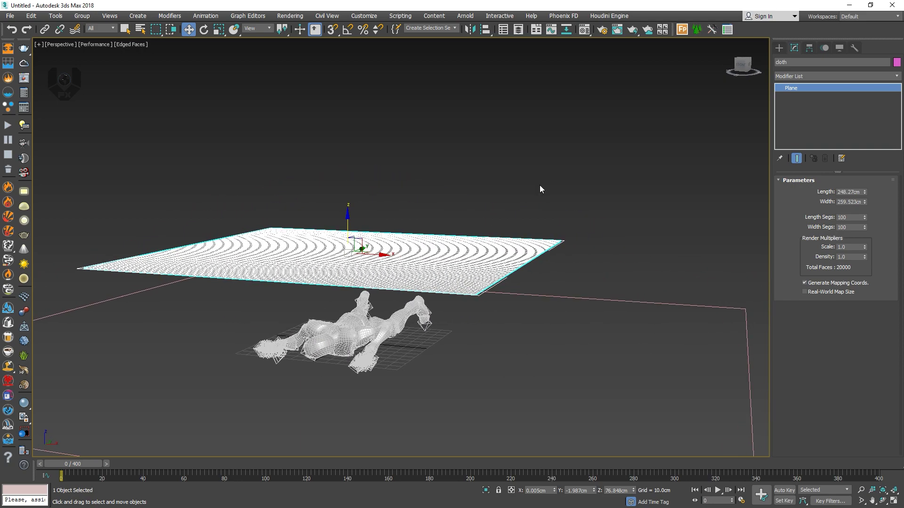
- Apply a Cloth modifier to the cloth plane
{"action": "left_click", "coordinate": [804, 76]}
{"action": "left_click", "coordinate": [809, 75]}
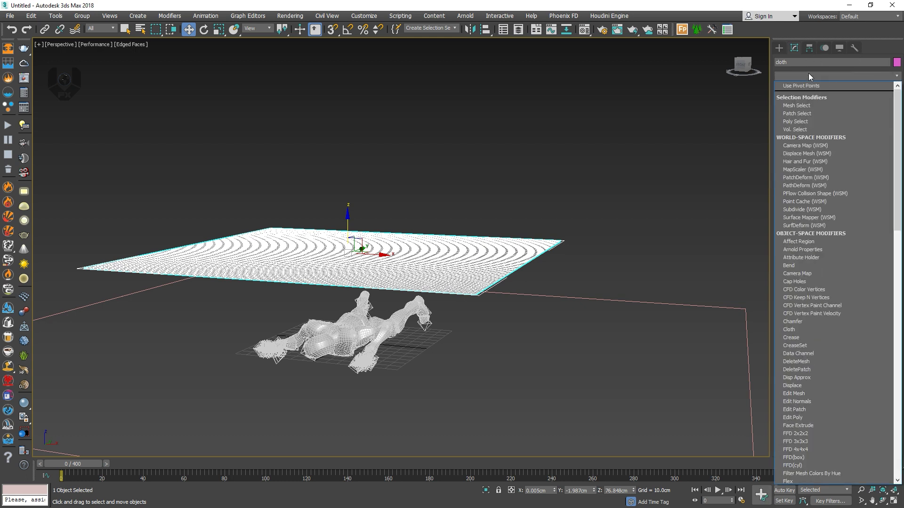
{"action": "type", "text": "cloth"}
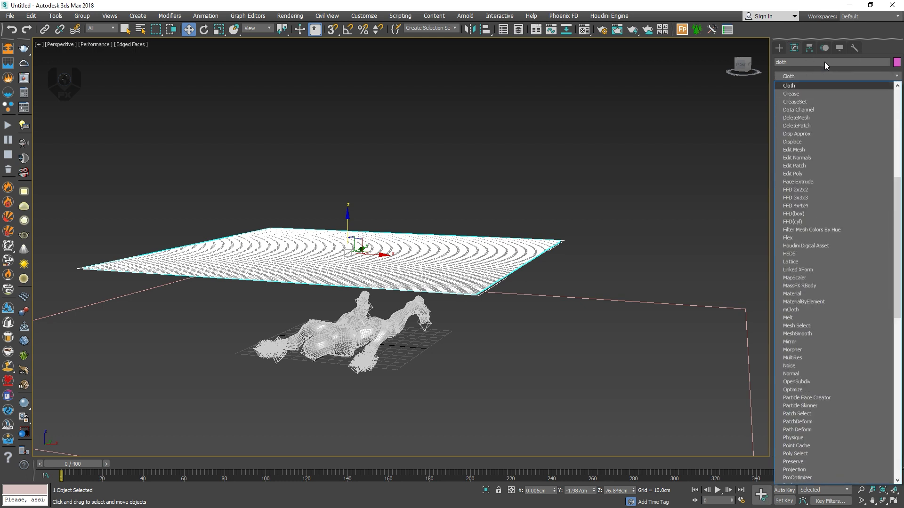
{"action": "left_click", "coordinate": [794, 86]}
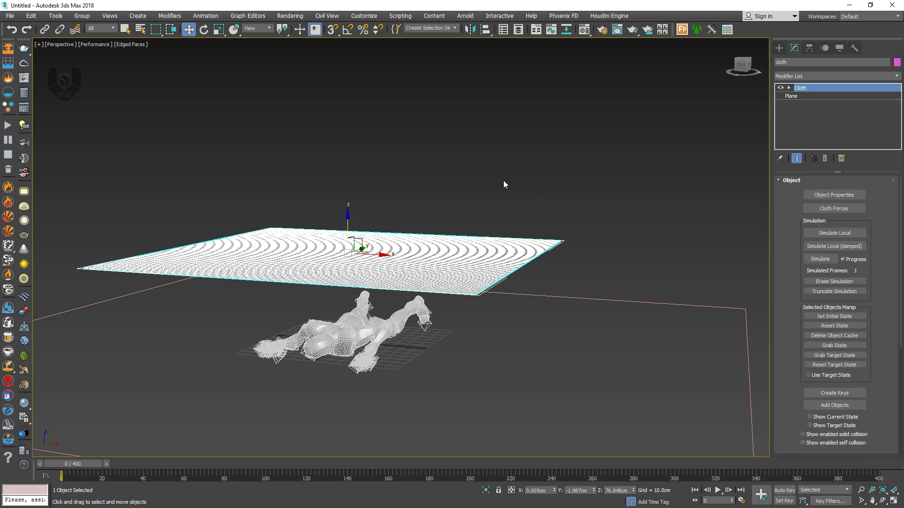
{"action": "middle_click_drag", "start_coordinate": [458, 239], "coordinate": [464, 236], "text": "alt"}
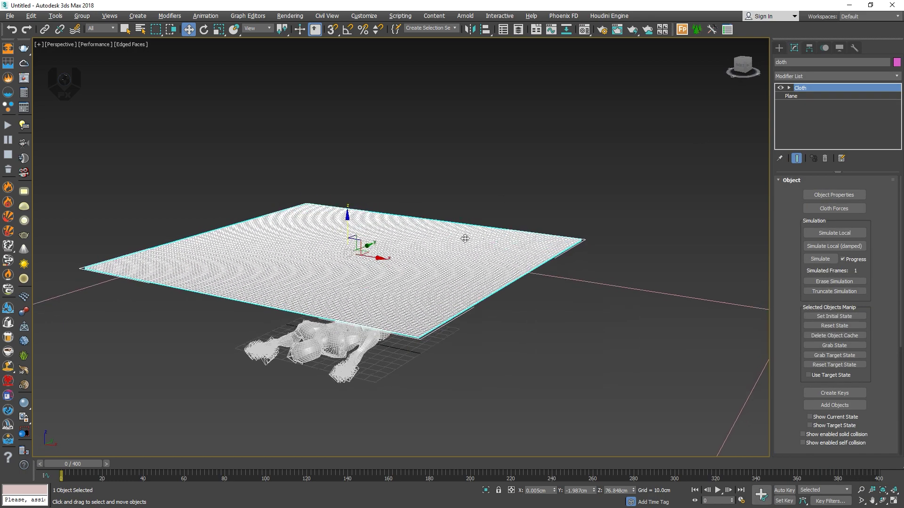
- Add the floor to the cloth simulation through the Cloth modifier's object properties and accept the change
{"action": "left_click", "coordinate": [818, 195]}
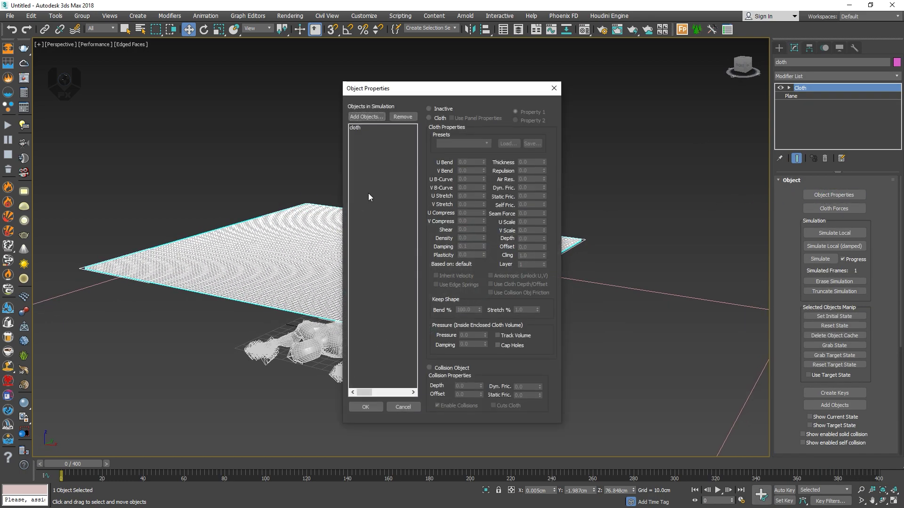
{"action": "left_click_drag", "start_coordinate": [405, 93], "coordinate": [336, 75]}
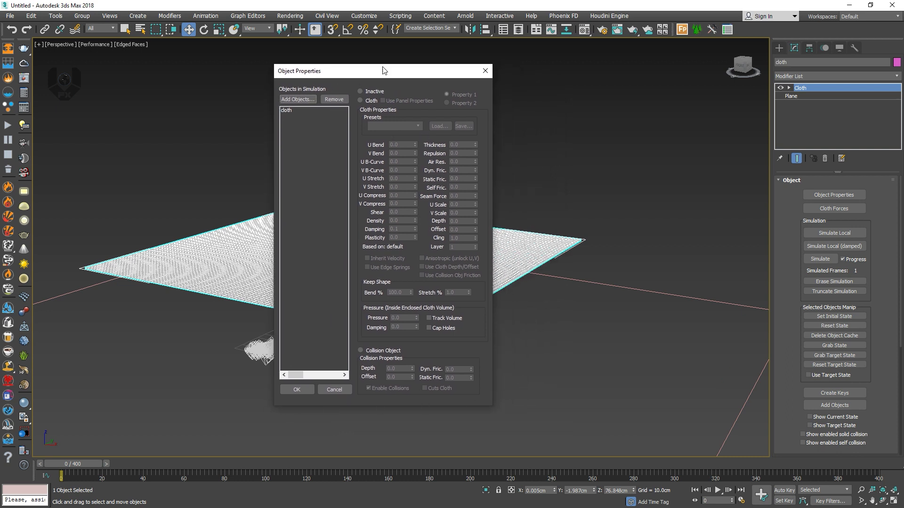
{"action": "left_click", "coordinate": [303, 100]}
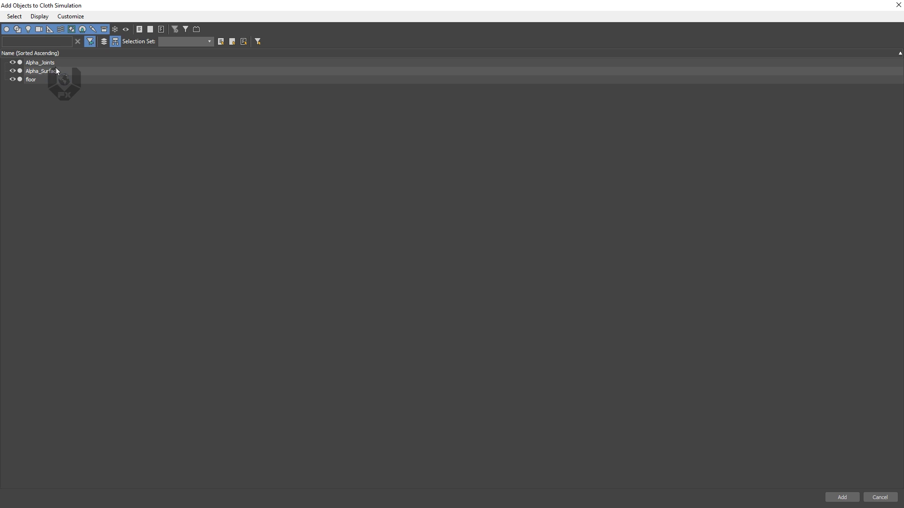
{"action": "left_click", "coordinate": [33, 80]}
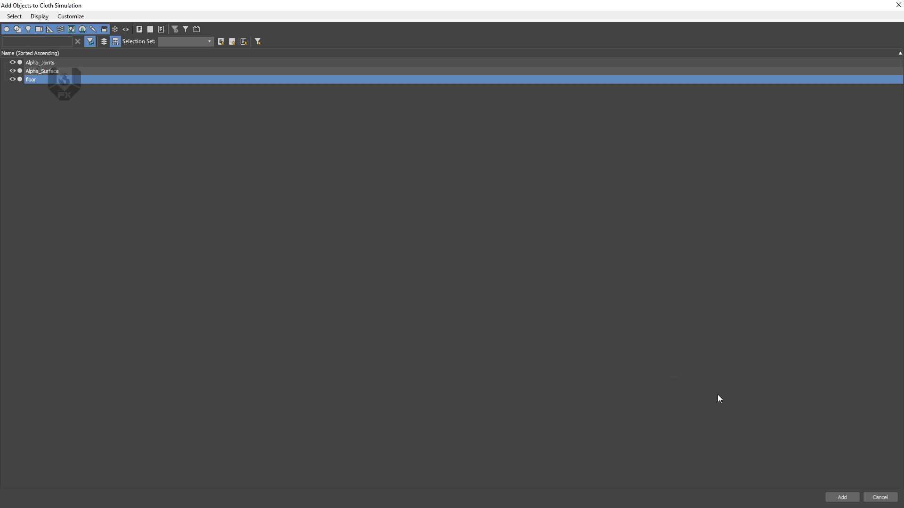
{"action": "left_click", "coordinate": [842, 498]}
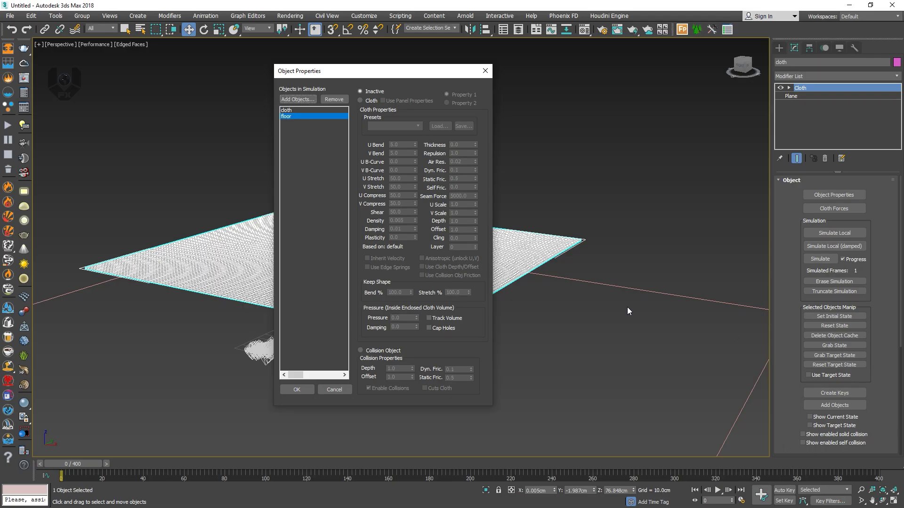
{"action": "left_click_drag", "start_coordinate": [404, 69], "coordinate": [615, 73]}
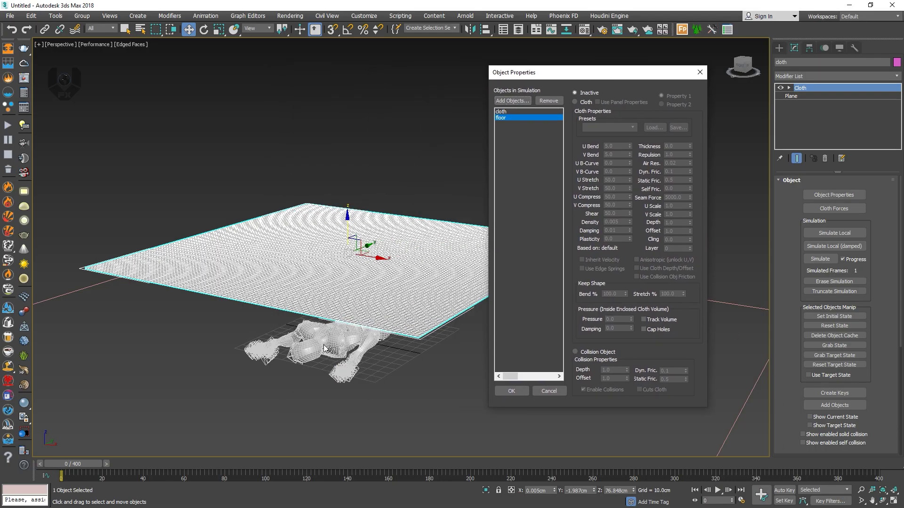
{"action": "left_click", "coordinate": [511, 393]}
{"action": "middle_click_drag", "start_coordinate": [328, 383], "coordinate": [314, 383], "text": "alt"}
{"action": "left_click_drag", "start_coordinate": [334, 354], "coordinate": [304, 385]}
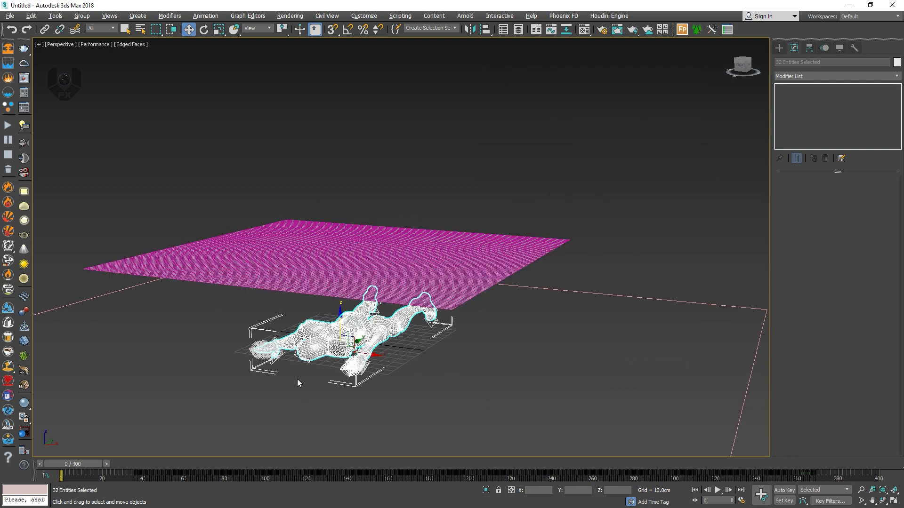
{"action": "left_click", "coordinate": [291, 385]}
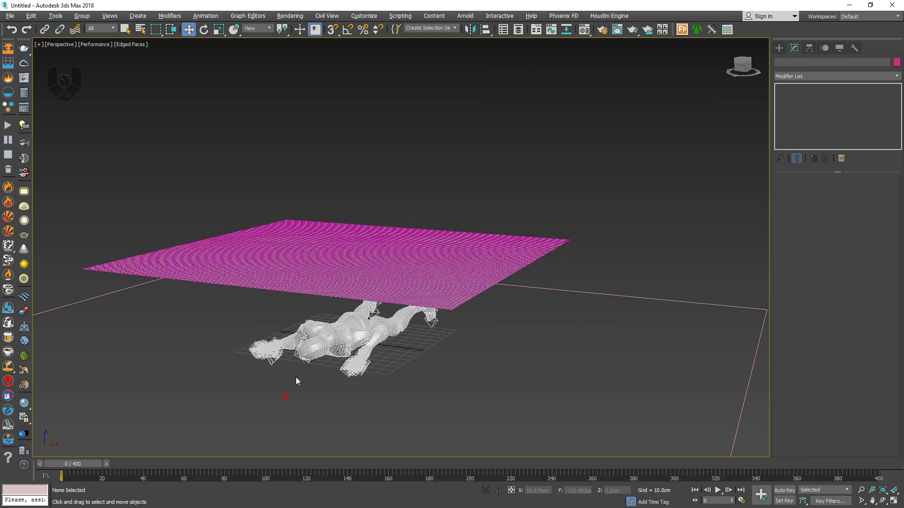
- Limit selection to helpers, select all the character's helper objects and hide them
{"action": "left_click", "coordinate": [104, 29]}
{"action": "left_click", "coordinate": [111, 69]}
{"action": "left_click_drag", "start_coordinate": [198, 387], "coordinate": [569, 211]}
{"action": "right_click", "coordinate": [358, 336]}
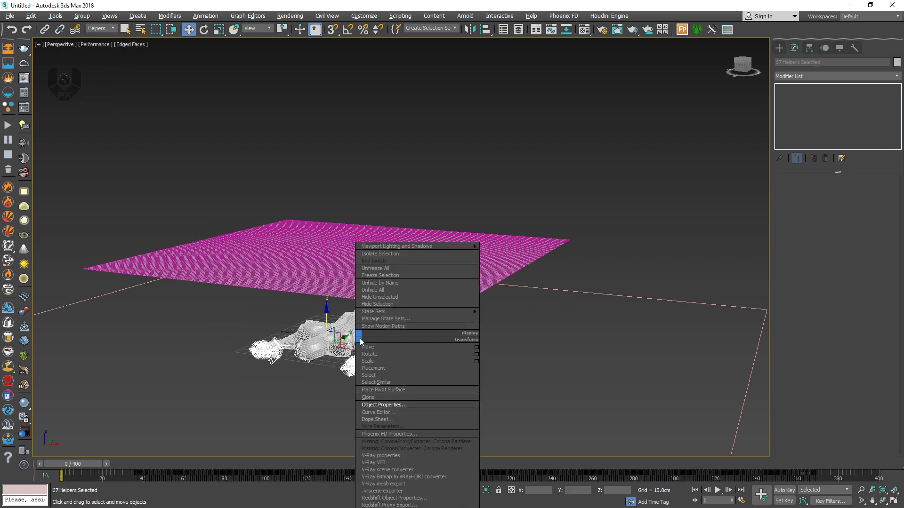
{"action": "left_click", "coordinate": [345, 366]}
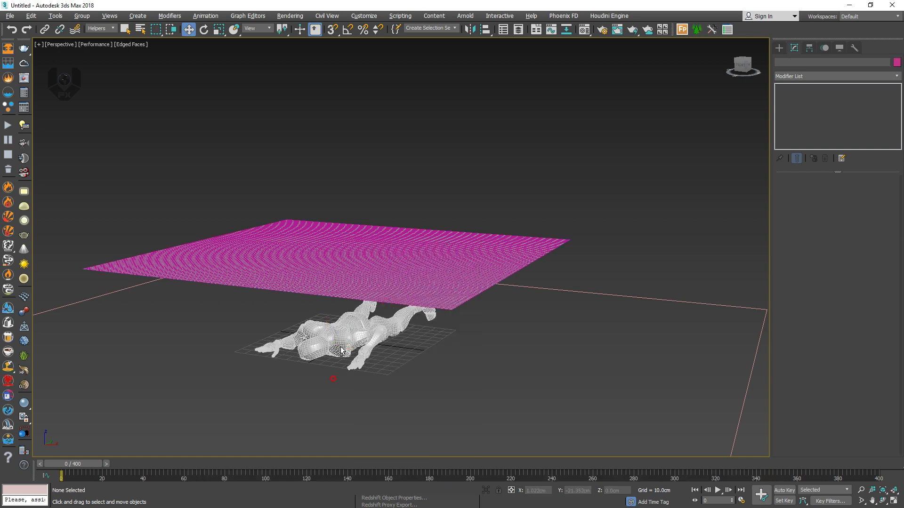
- Restore the selection filter to All object types
{"action": "middle_click_drag", "start_coordinate": [341, 351], "coordinate": [343, 298], "text": "alt"}
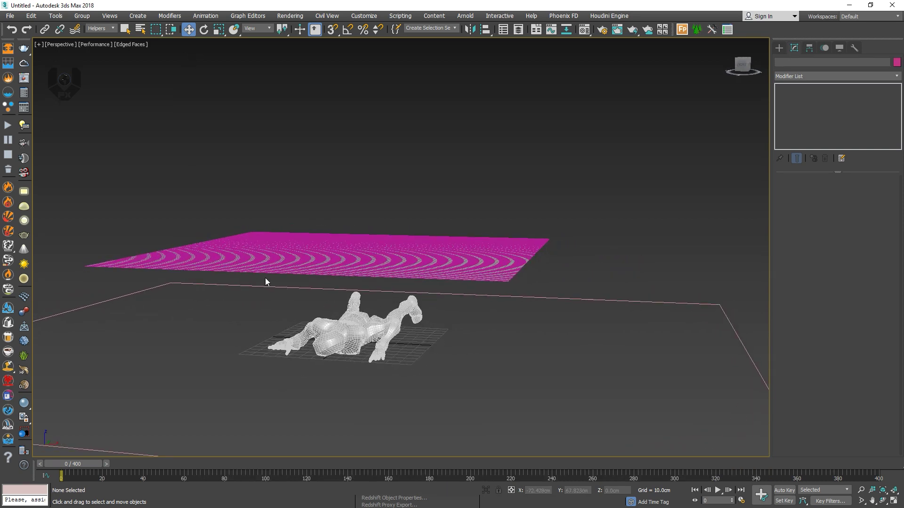
{"action": "left_click", "coordinate": [100, 28]}
{"action": "left_click", "coordinate": [108, 36]}
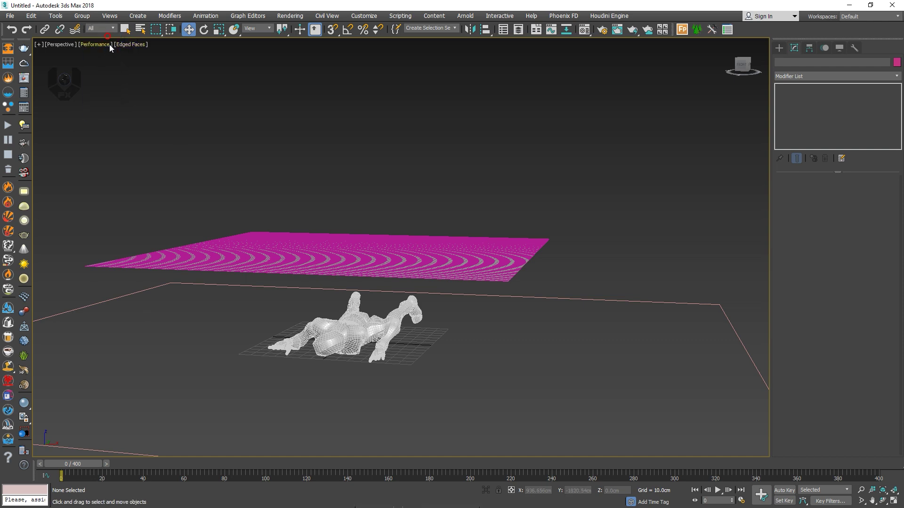
{"action": "middle_click_drag", "start_coordinate": [344, 350], "coordinate": [319, 368], "text": "alt"}
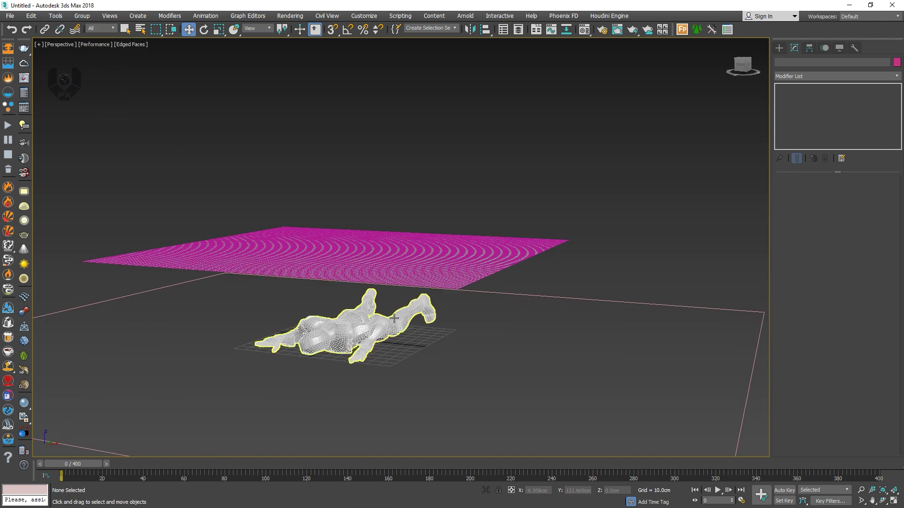
- Add Alpha_Joints and Alpha_Surface to the cloth plane's simulation objects in its Cloth object properties
{"action": "left_click", "coordinate": [512, 241]}
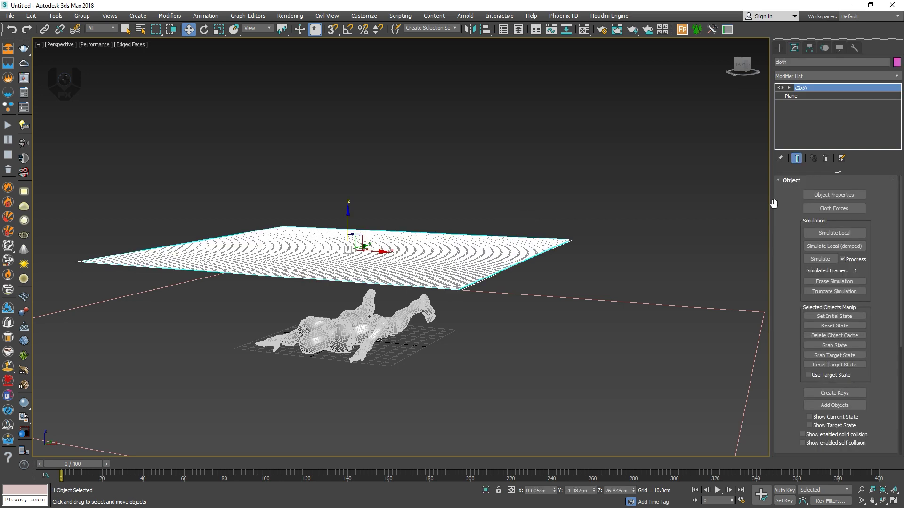
{"action": "left_click", "coordinate": [837, 195]}
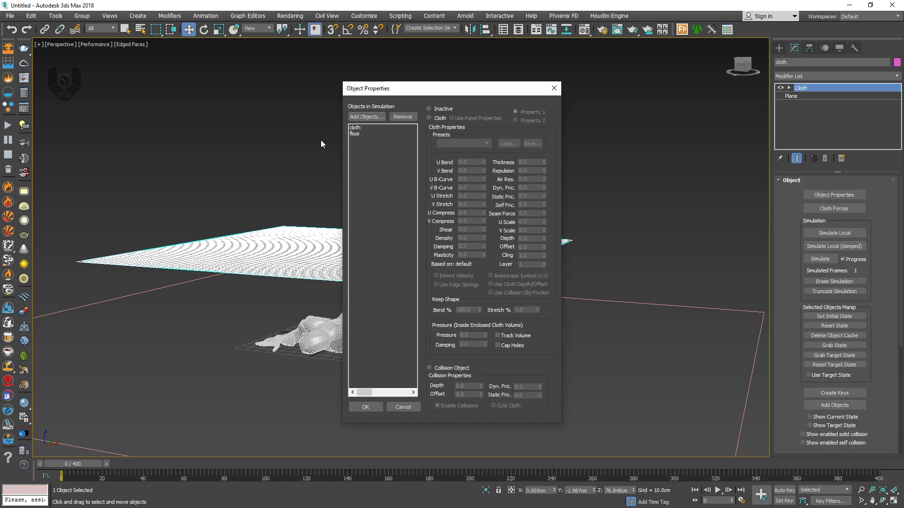
{"action": "left_click", "coordinate": [369, 118]}
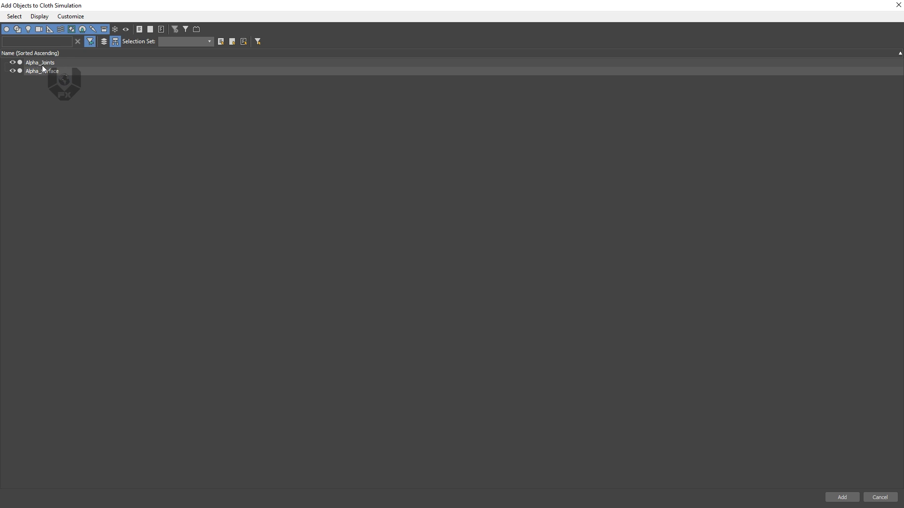
{"action": "left_click", "coordinate": [53, 63]}
{"action": "left_click", "coordinate": [57, 72], "text": "ctrl"}
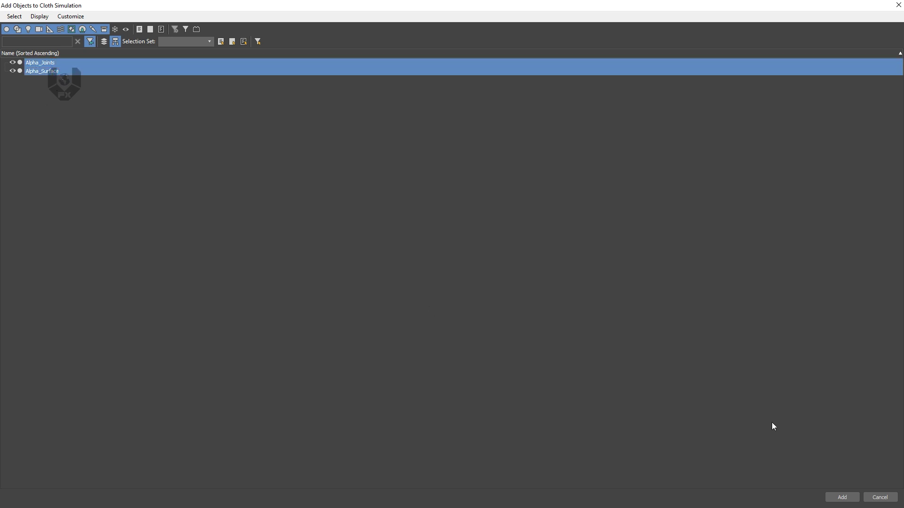
{"action": "left_click", "coordinate": [841, 497]}
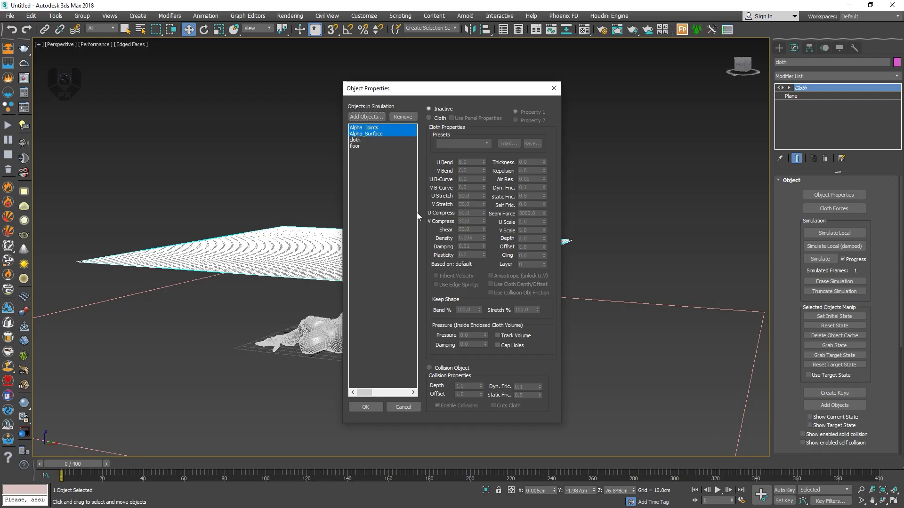
- Define the floor as a Collision Object and the cloth plane as a Cloth object in the simulation
{"action": "left_click", "coordinate": [354, 146]}
{"action": "left_click", "coordinate": [356, 140], "text": "ctrl"}
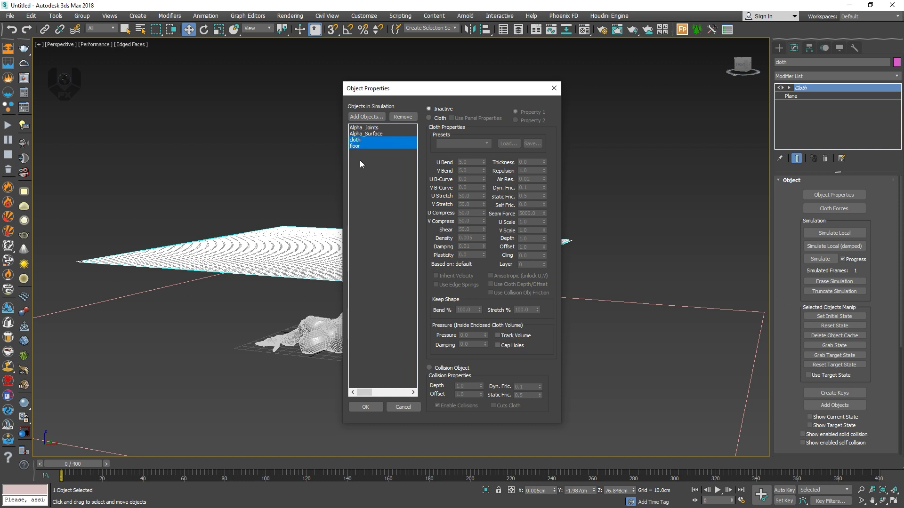
{"action": "left_click", "coordinate": [355, 154]}
{"action": "left_click", "coordinate": [428, 368]}
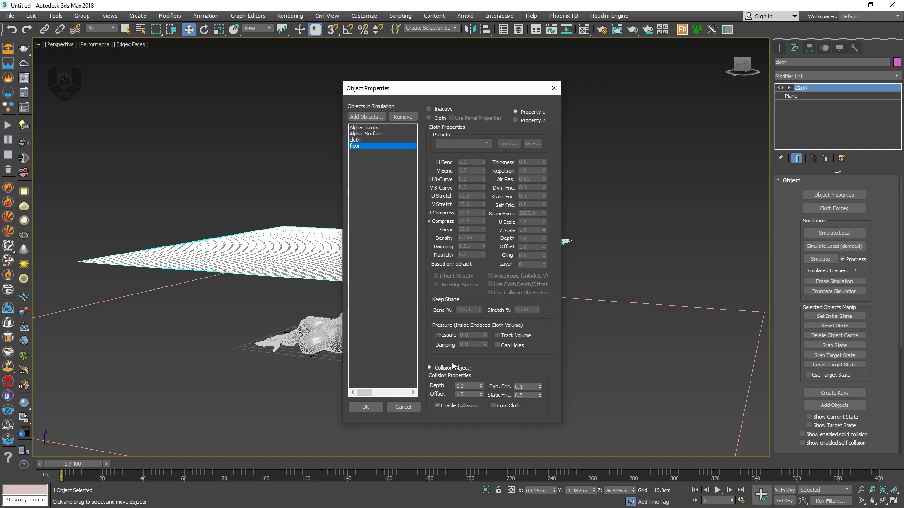
{"action": "left_click", "coordinate": [363, 140]}
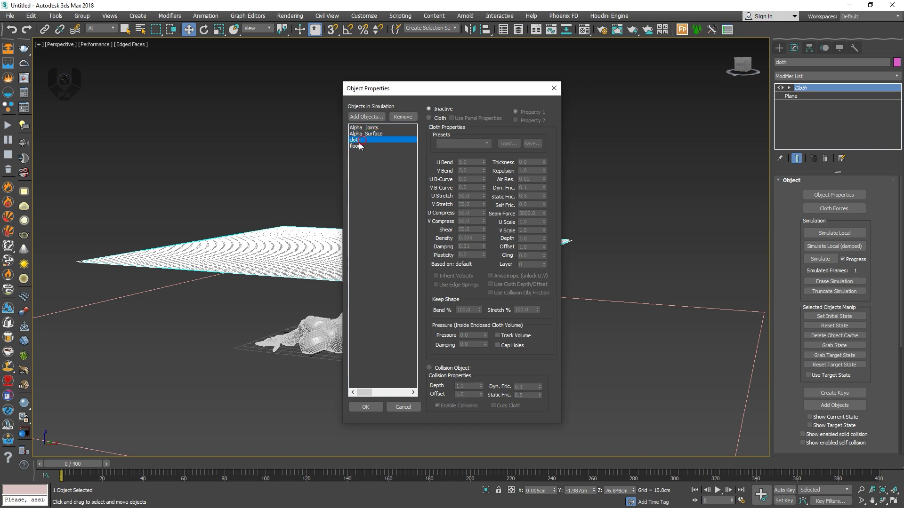
{"action": "left_click", "coordinate": [428, 118]}
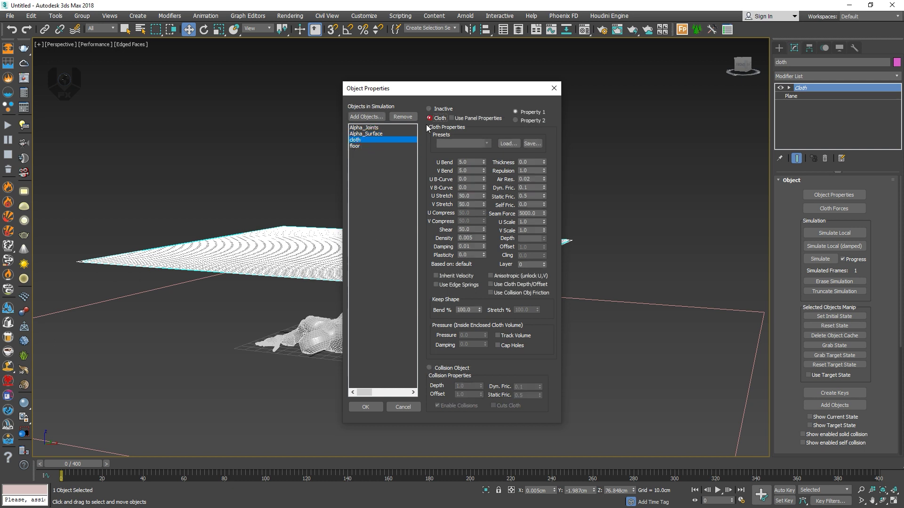
- Define both character meshes, Alpha_Joints and Alpha_Surface, as Collision Objects and review the simulation types
{"action": "left_click", "coordinate": [372, 134]}
{"action": "left_click", "coordinate": [376, 128], "text": "ctrl"}
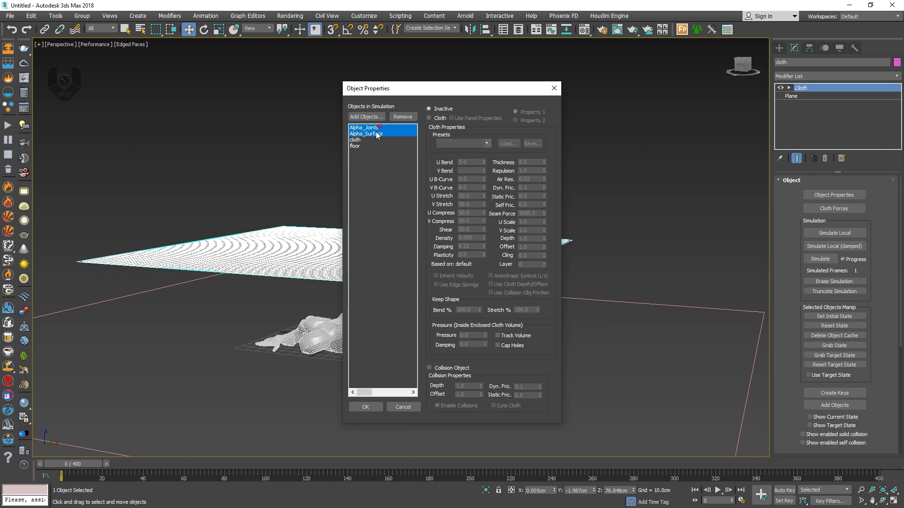
{"action": "left_click", "coordinate": [429, 367]}
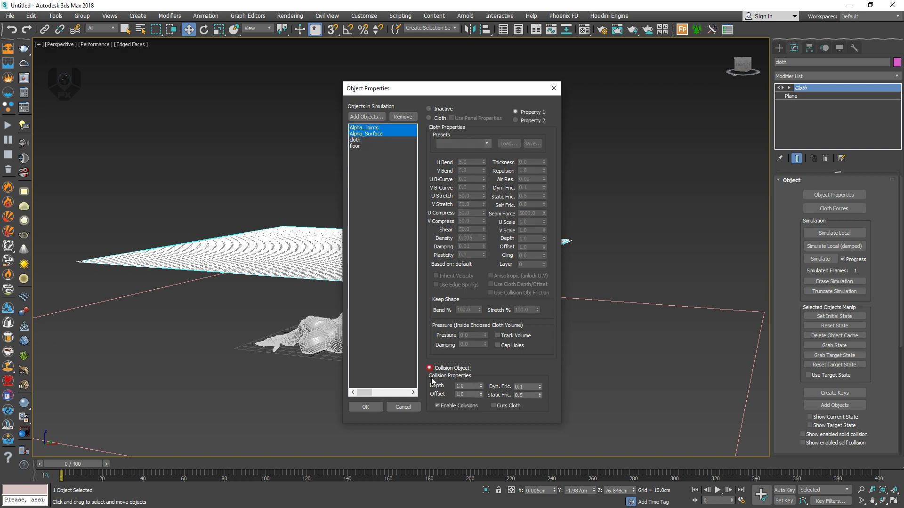
{"action": "left_click", "coordinate": [358, 146]}
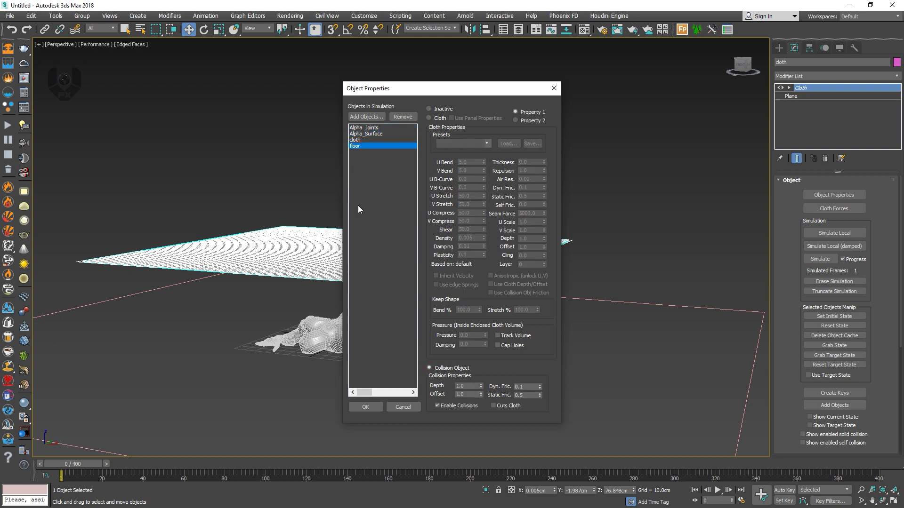
{"action": "left_click", "coordinate": [375, 134]}
{"action": "left_click", "coordinate": [384, 128]}
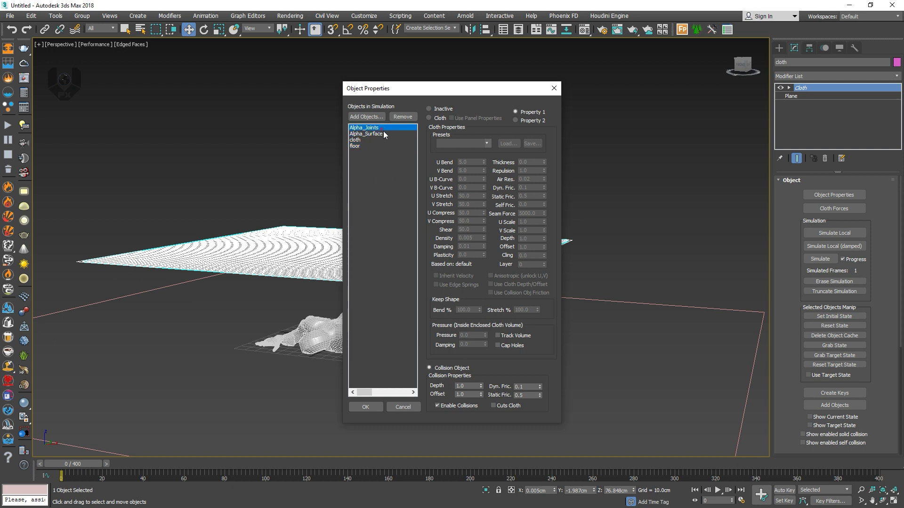
- Apply the Cotton preset to the cloth plane's properties and check the settings of the other simulation objects
{"action": "left_click", "coordinate": [361, 141]}
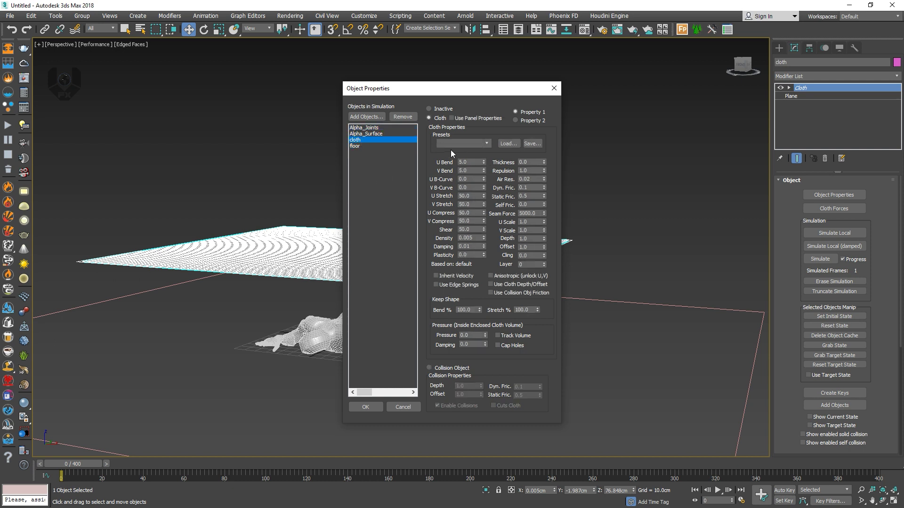
{"action": "left_click", "coordinate": [461, 142]}
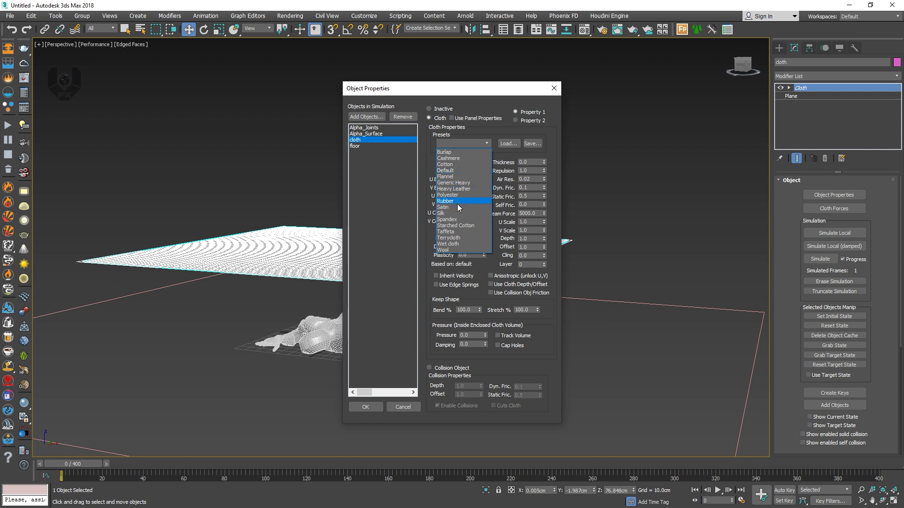
{"action": "left_click", "coordinate": [455, 165]}
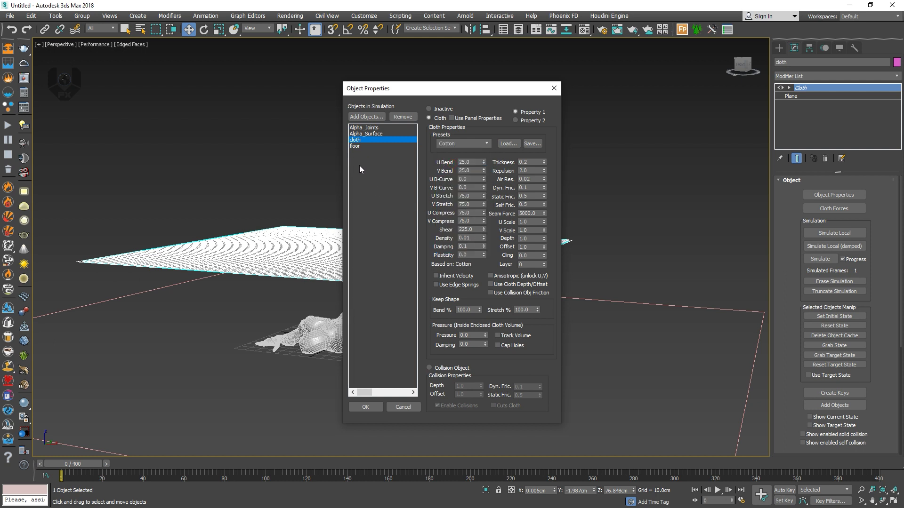
{"action": "left_click", "coordinate": [358, 146]}
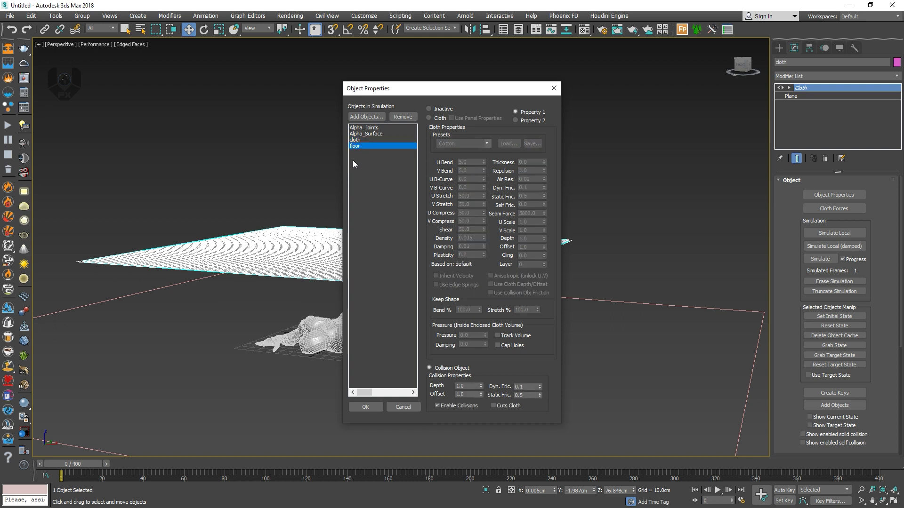
{"action": "left_click", "coordinate": [365, 134]}
{"action": "left_click", "coordinate": [367, 128]}
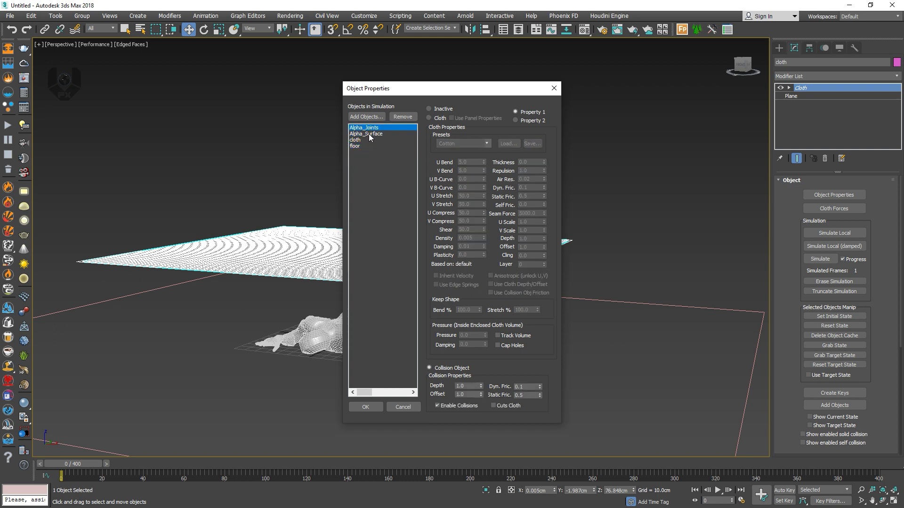
{"action": "left_click", "coordinate": [370, 135]}
{"action": "left_click", "coordinate": [384, 140]}
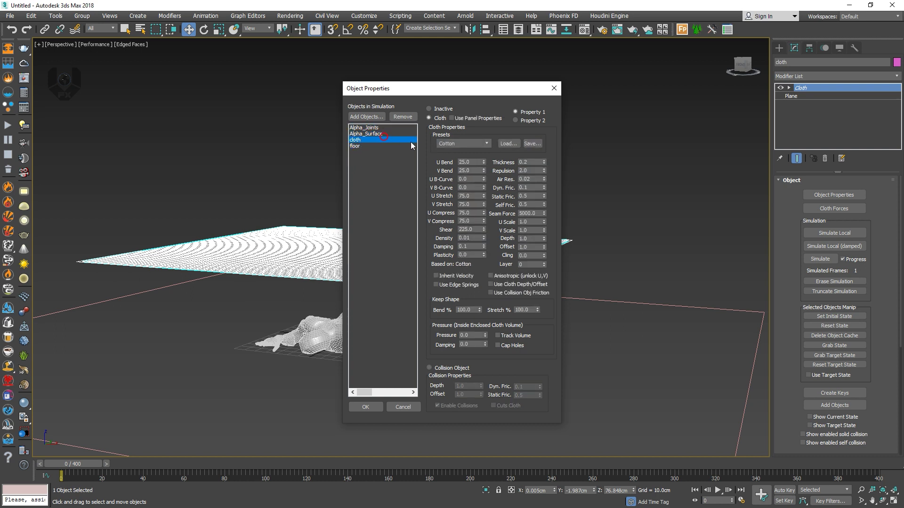
- Set collision Depth and Offset to 2 for Alpha_Surface, Alpha_Joints and the floor together, and accept the object properties
{"action": "left_click", "coordinate": [372, 134]}
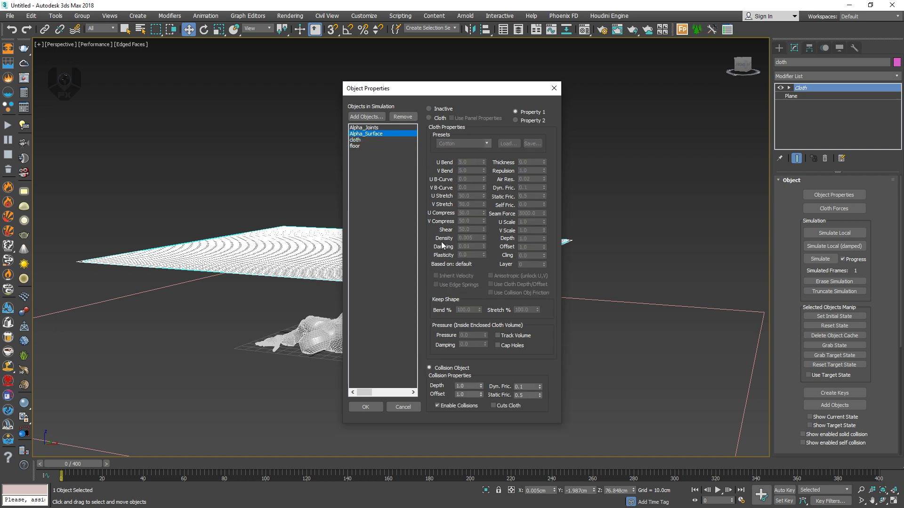
{"action": "left_click", "coordinate": [367, 128], "text": "ctrl"}
{"action": "left_click", "coordinate": [354, 146], "text": "ctrl"}
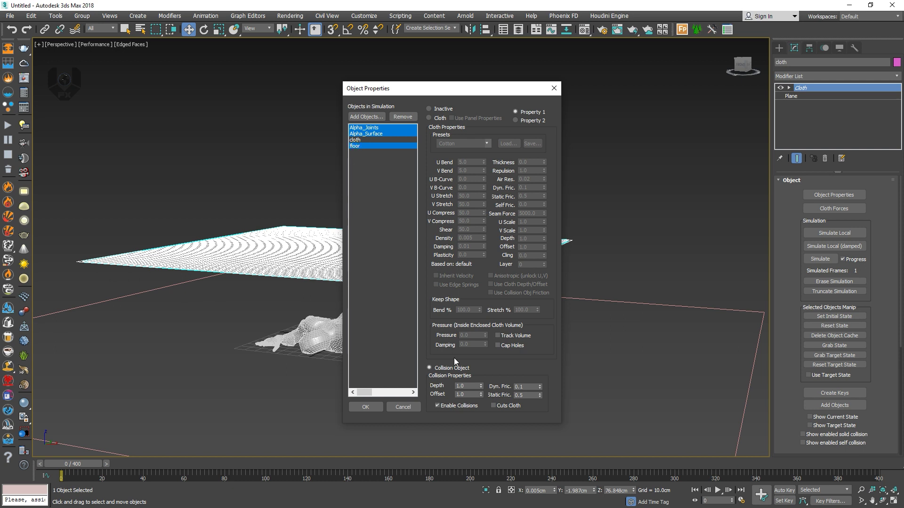
{"action": "double_click", "coordinate": [469, 386]}
{"action": "type", "text": "2"}
{"action": "double_click", "coordinate": [470, 393]}
{"action": "type", "text": "2"}
{"action": "left_click", "coordinate": [370, 408]}
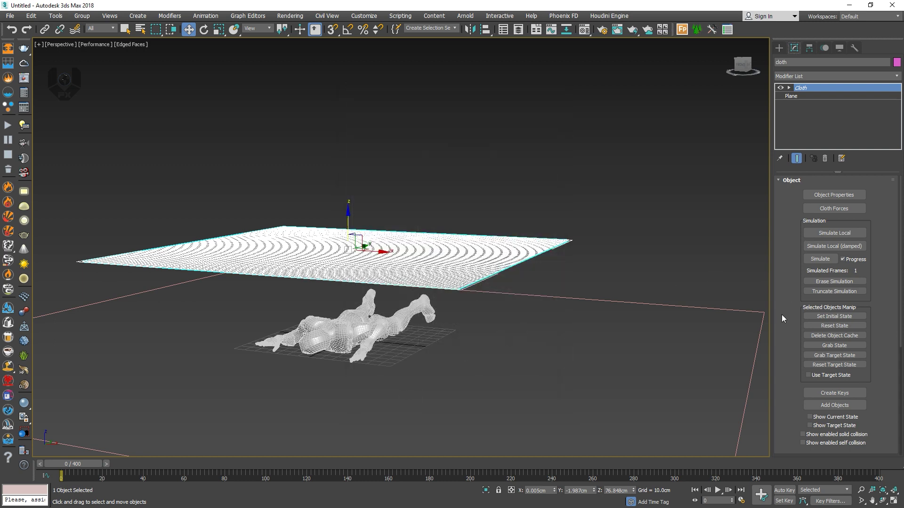
- Enable Self Collision in the cloth's simulation parameters with a value of 1
{"action": "scroll", "coordinate": [786, 310], "scroll_direction": "down", "scroll_amount": 6}
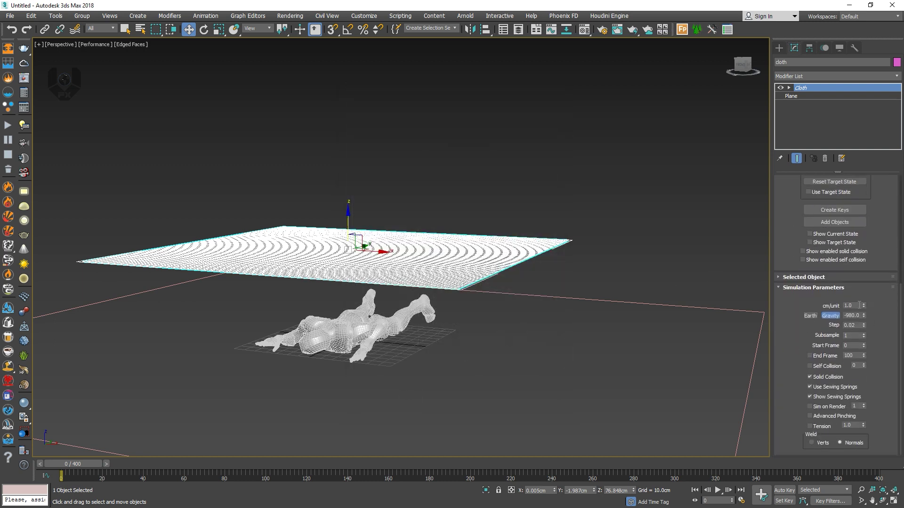
{"action": "left_click", "coordinate": [809, 366]}
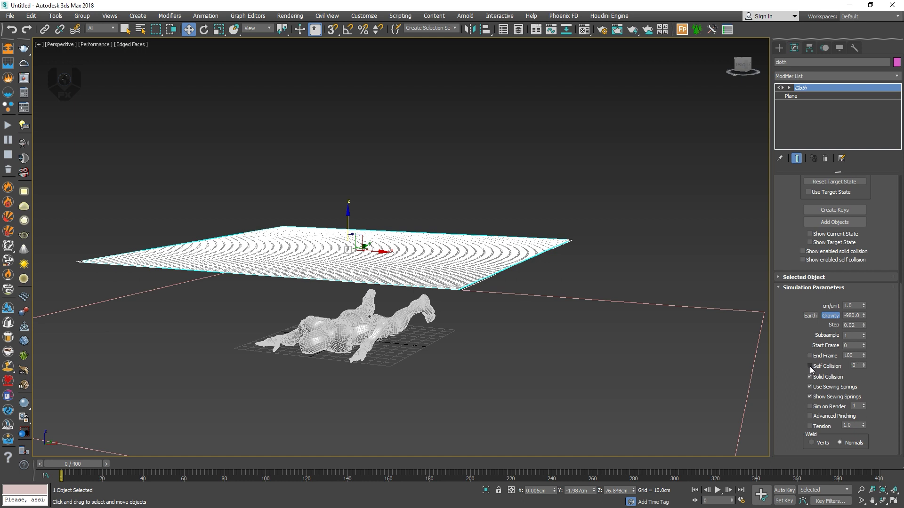
{"action": "left_click", "coordinate": [864, 364]}
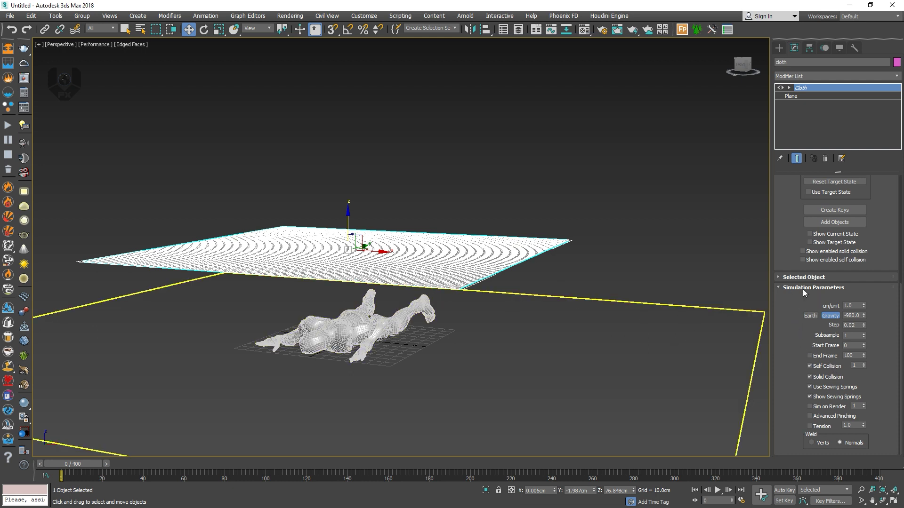
- Expand the Selected Object cache settings and run the cloth simulation over the animation
{"action": "left_click", "coordinate": [804, 277]}
{"action": "left_click_drag", "start_coordinate": [787, 234], "coordinate": [787, 376]}
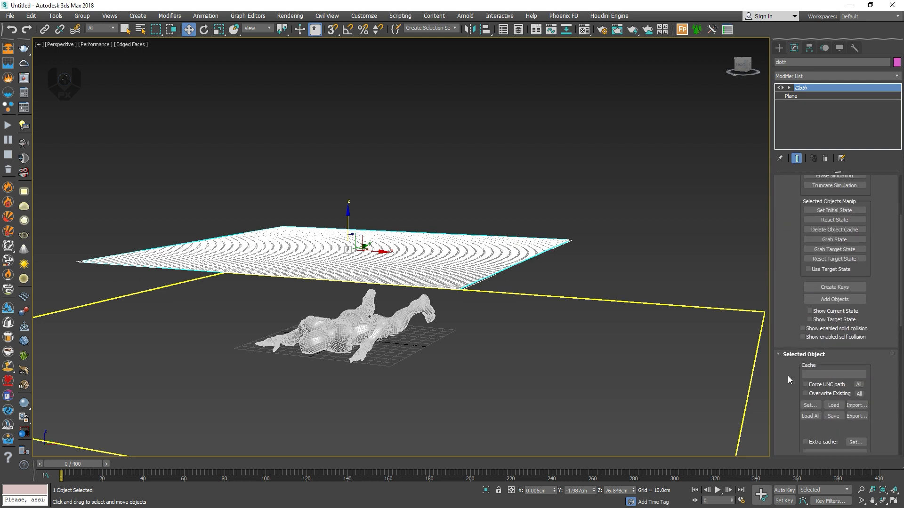
{"action": "scroll", "coordinate": [788, 377], "scroll_direction": "up", "scroll_amount": 5}
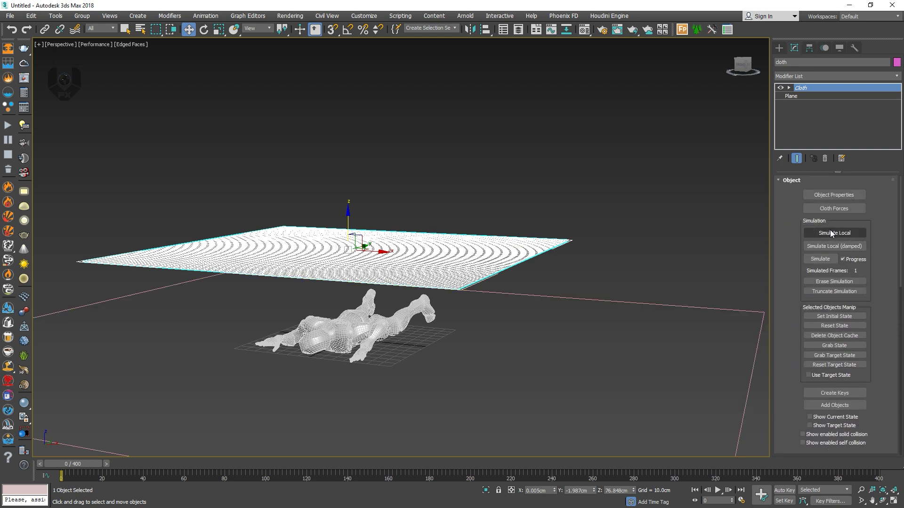
{"action": "left_click", "coordinate": [819, 259]}
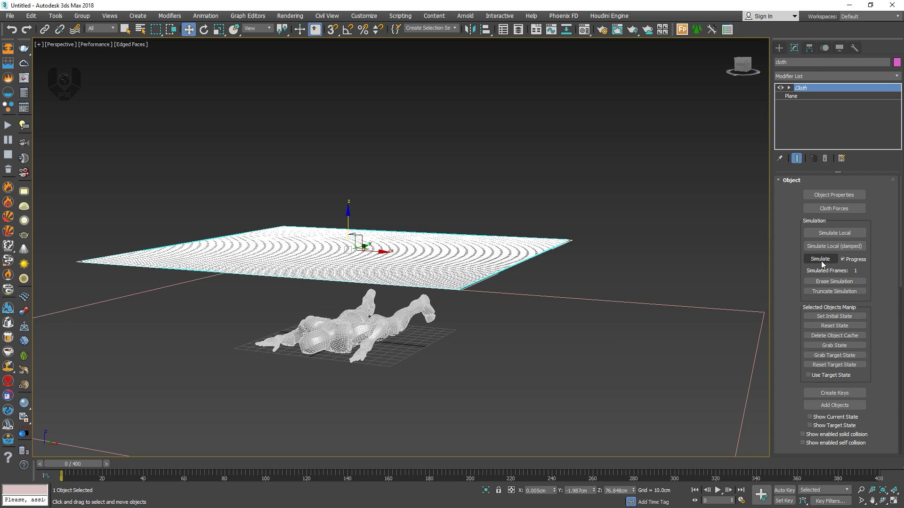
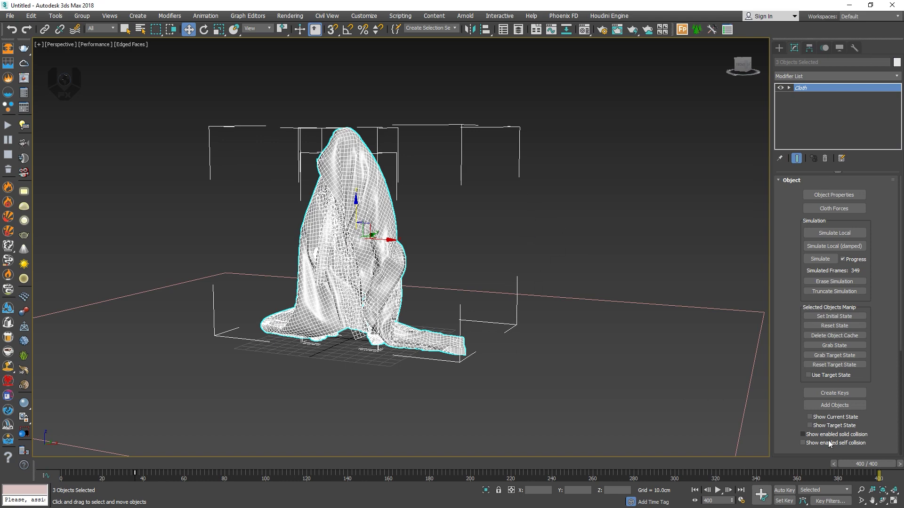
- Play back the simulated cloth animation, stop it and scrub to frame 308
{"action": "left_click", "coordinate": [718, 491]}
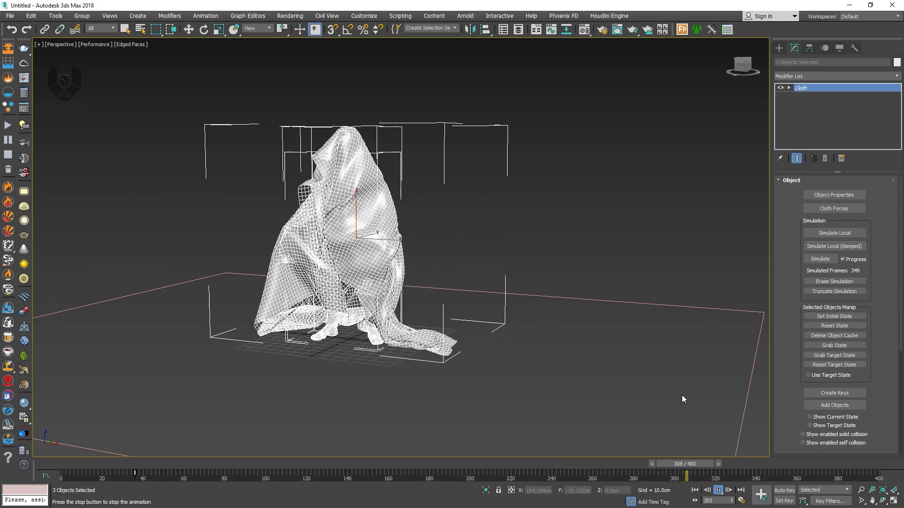
{"action": "left_click", "coordinate": [721, 491]}
{"action": "left_click_drag", "start_coordinate": [756, 464], "coordinate": [699, 465]}
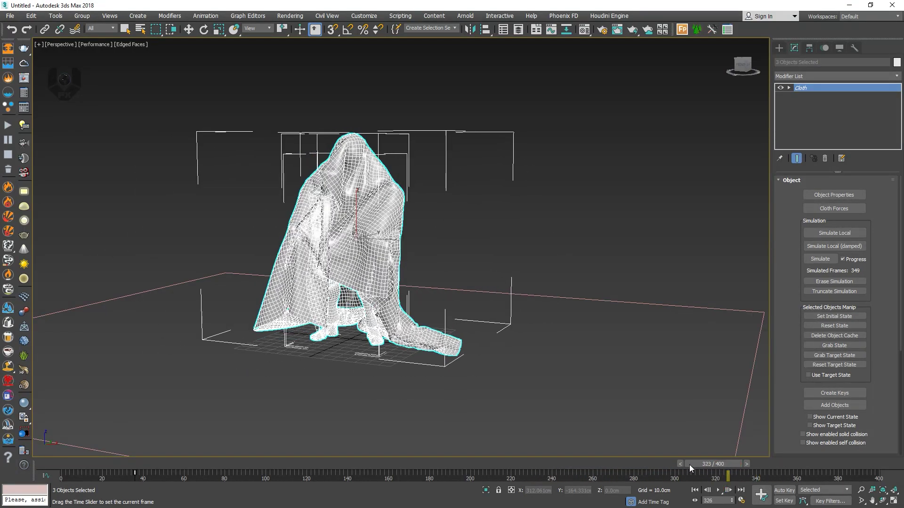
{"action": "left_click", "coordinate": [709, 490]}
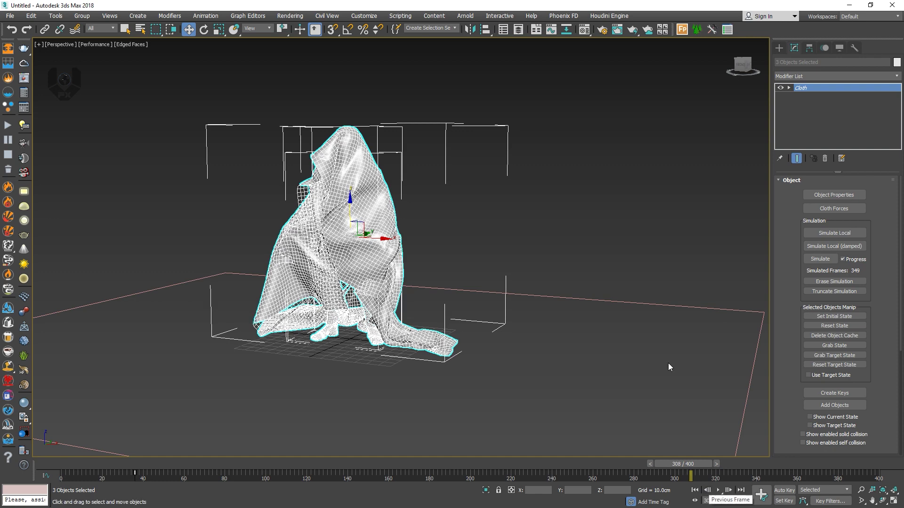
- Draw a helix spline around the draped character with radii about 308 cm and 276 cm and height about 140 cm
{"action": "left_click", "coordinate": [598, 193]}
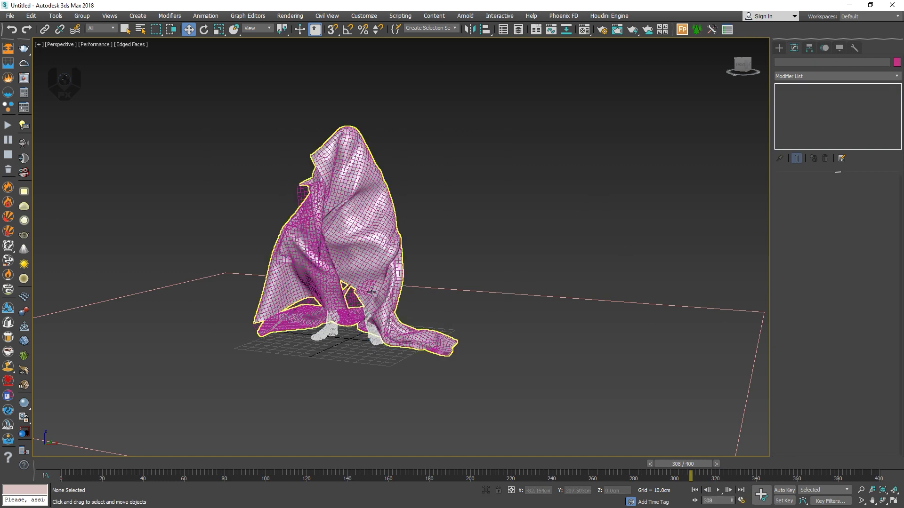
{"action": "scroll", "coordinate": [369, 295], "scroll_direction": "down", "scroll_amount": 5}
{"action": "middle_click_drag", "start_coordinate": [425, 268], "coordinate": [499, 264], "text": "alt"}
{"action": "scroll", "coordinate": [385, 261], "scroll_direction": "up", "scroll_amount": 6}
{"action": "scroll", "coordinate": [514, 229], "scroll_direction": "down", "scroll_amount": 5}
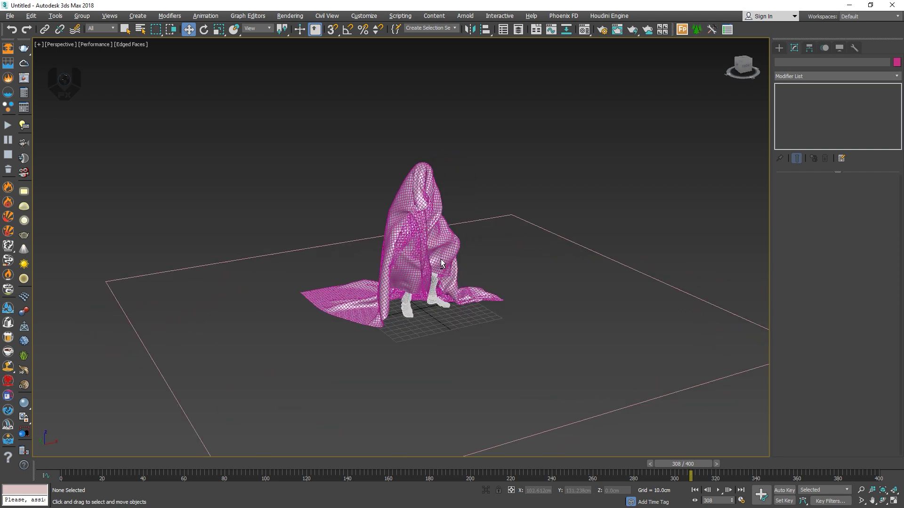
{"action": "left_click", "coordinate": [779, 48]}
{"action": "left_click", "coordinate": [789, 61]}
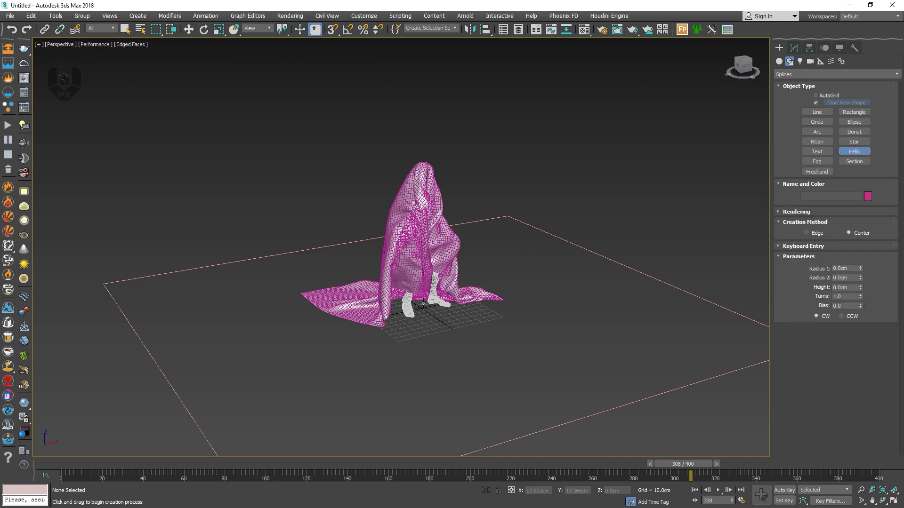
{"action": "left_click_drag", "start_coordinate": [531, 330], "coordinate": [687, 349]}
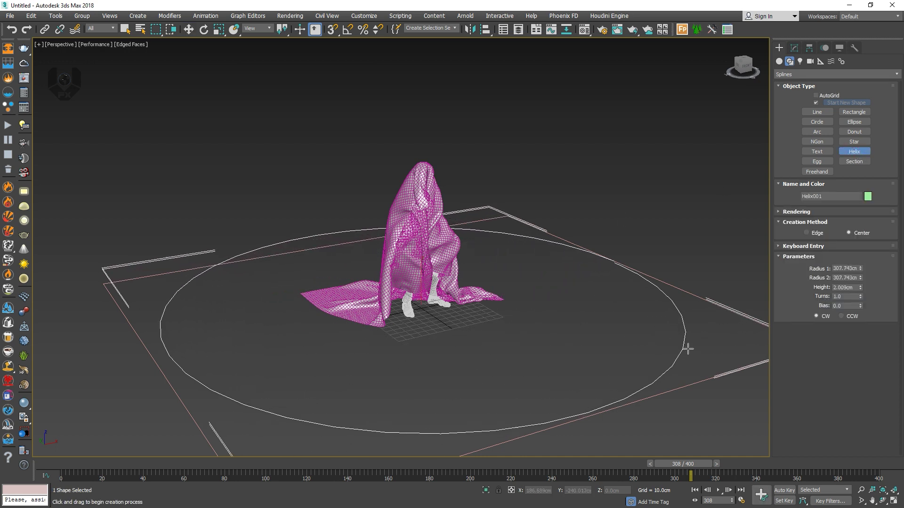
{"action": "left_click", "coordinate": [665, 221]}
- Finish the helix creation and create a physical camera from an orbited perspective view of the draped character
{"action": "middle_click_drag", "start_coordinate": [649, 268], "coordinate": [641, 239], "text": "alt"}
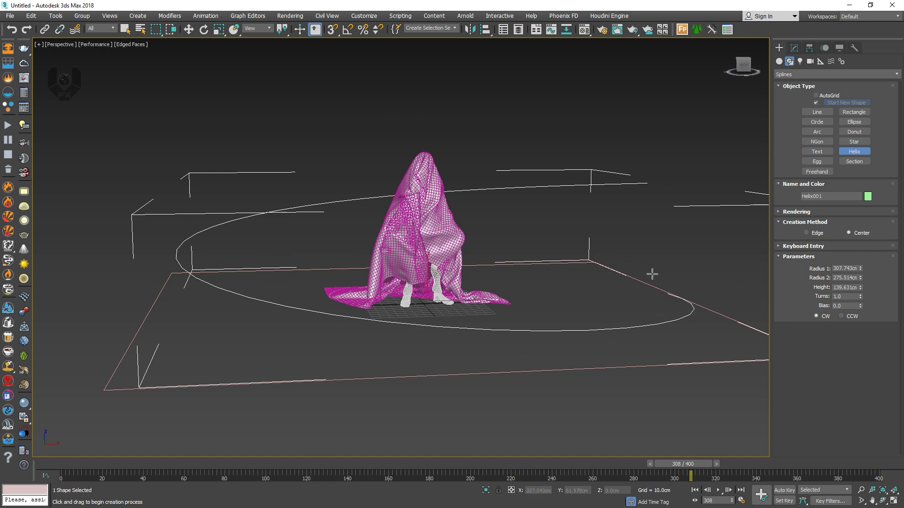
{"action": "middle_click_drag", "start_coordinate": [582, 224], "coordinate": [460, 232], "text": "alt"}
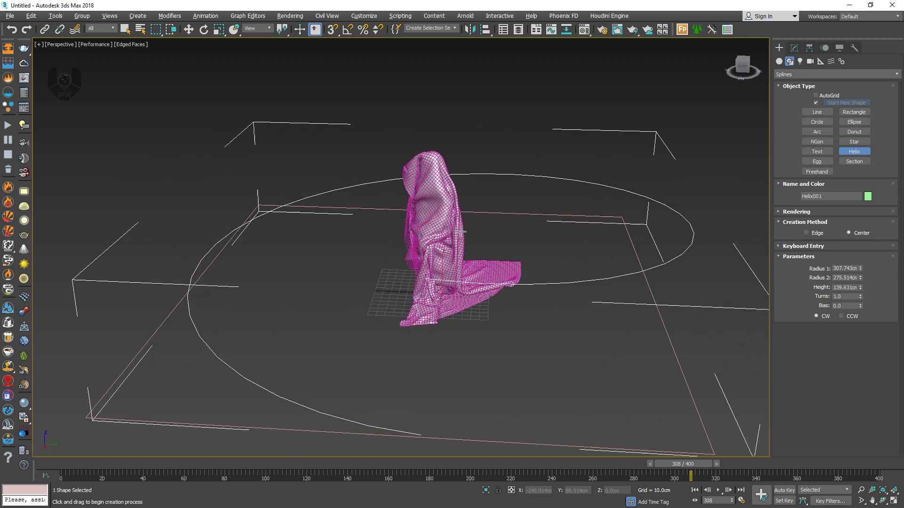
{"action": "left_click", "coordinate": [189, 29]}
{"action": "middle_click_drag", "start_coordinate": [313, 160], "coordinate": [345, 281], "text": "alt"}
{"action": "left_click", "coordinate": [340, 294]}
{"action": "key", "text": "ctrl+c"}
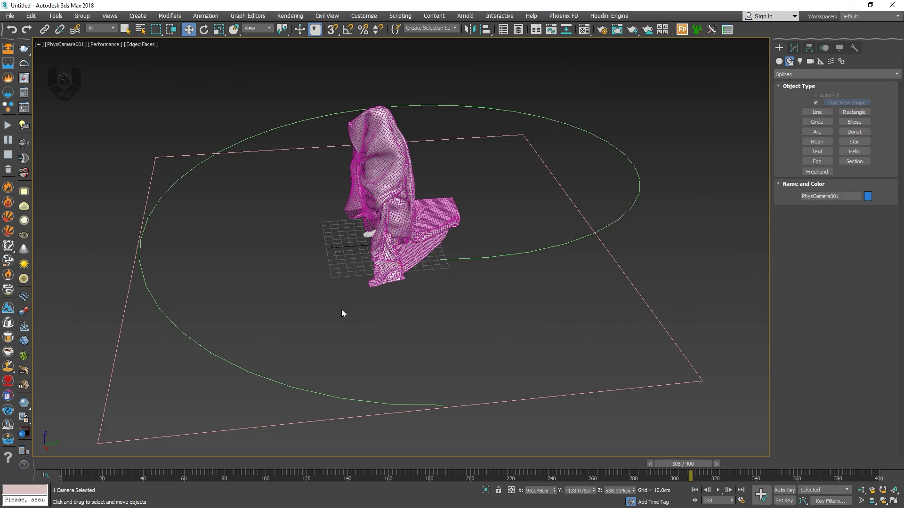
- Return to the perspective view and attach the physical camera to the helix with a Path Constraint
{"action": "key", "text": "p"}
{"action": "middle_click_drag", "start_coordinate": [344, 309], "coordinate": [431, 264], "text": "alt"}
{"action": "scroll", "coordinate": [431, 268], "scroll_direction": "down", "scroll_amount": 10}
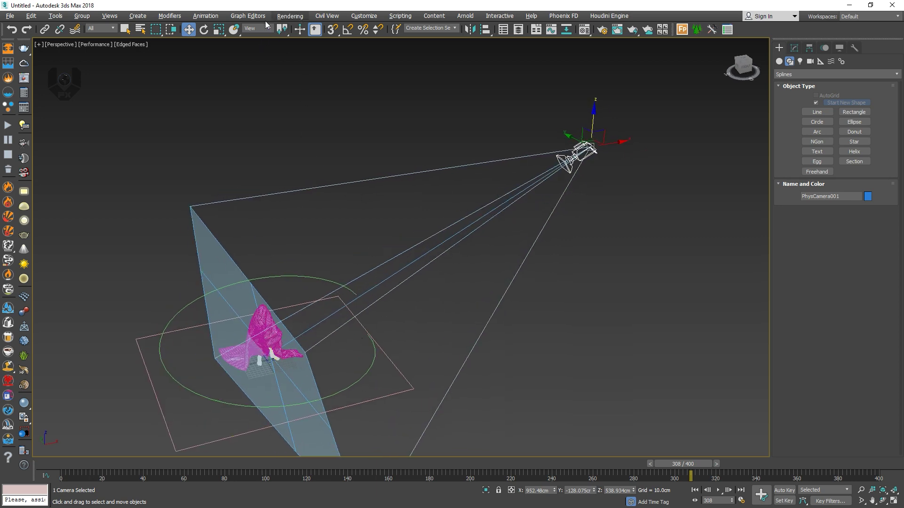
{"action": "left_click", "coordinate": [206, 16]}
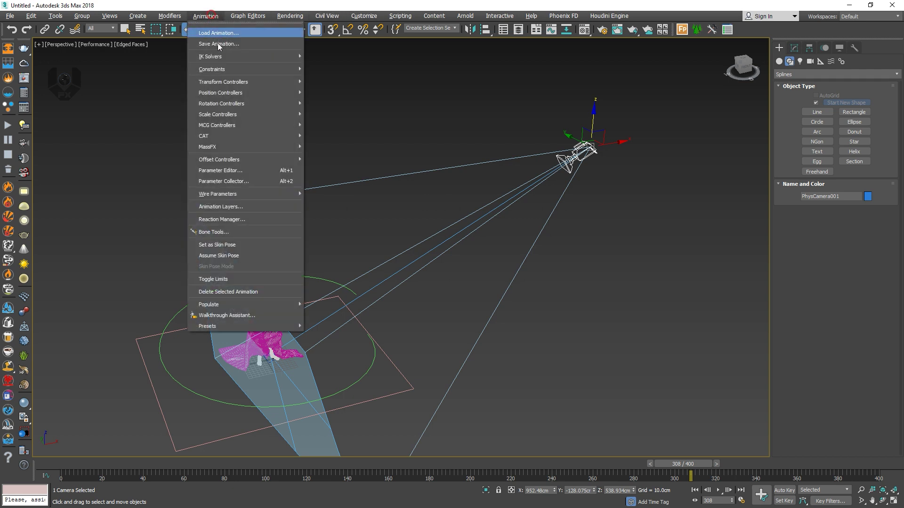
{"action": "mouse_move", "coordinate": [238, 69]}
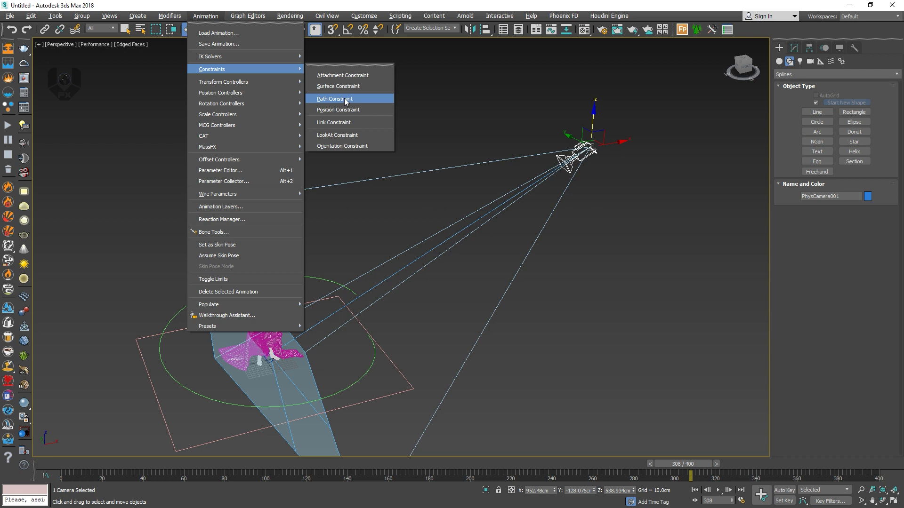
{"action": "left_click", "coordinate": [335, 98]}
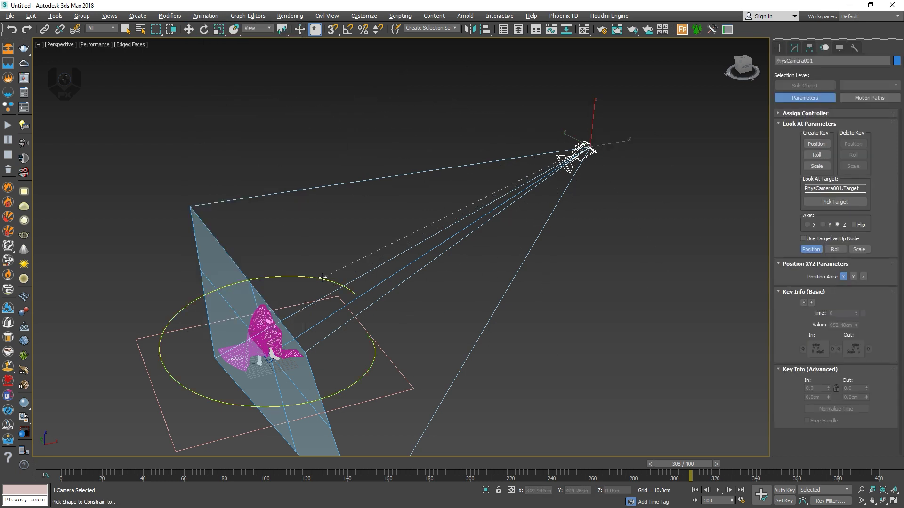
{"action": "left_click", "coordinate": [333, 307]}
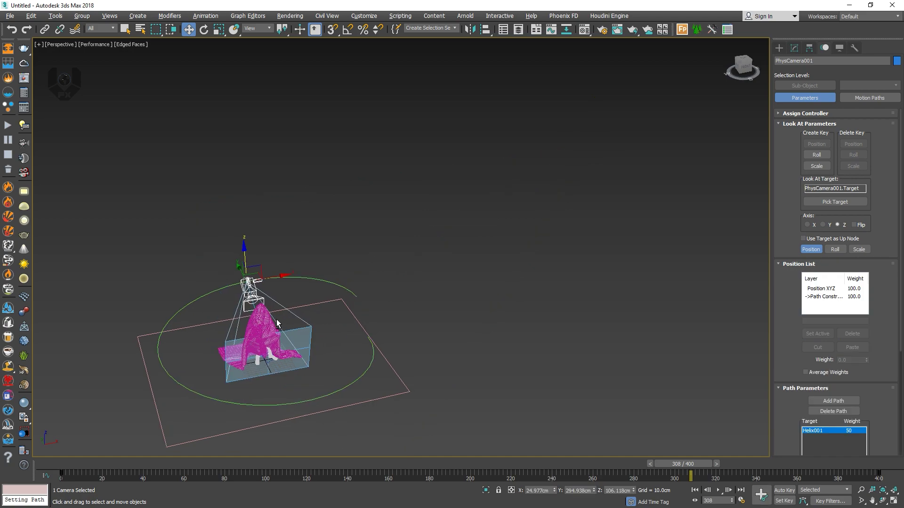
- Inspect the camera on the helix, return to frame 0 and look through the physical camera
{"action": "scroll", "coordinate": [281, 316], "scroll_direction": "up", "scroll_amount": 5}
{"action": "mouse_move", "coordinate": [310, 294]}
{"action": "middle_mouse_down", "text": "alt"}
{"action": "mouse_move", "coordinate": [317, 287]}
{"action": "mouse_move", "coordinate": [297, 284]}
{"action": "middle_mouse_up", "text": "alt"}
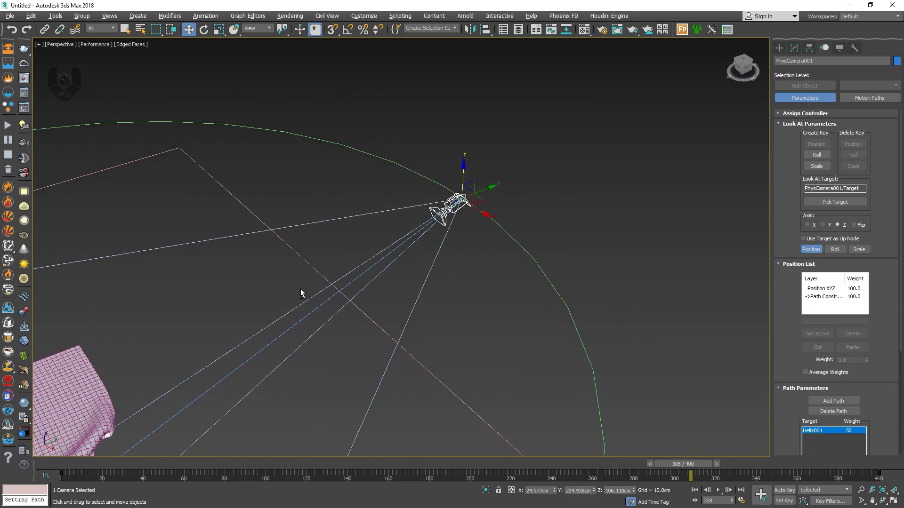
{"action": "middle_click_drag", "start_coordinate": [349, 255], "coordinate": [362, 249], "text": "alt"}
{"action": "left_click_drag", "start_coordinate": [96, 465], "coordinate": [43, 411]}
{"action": "key", "text": "c"}
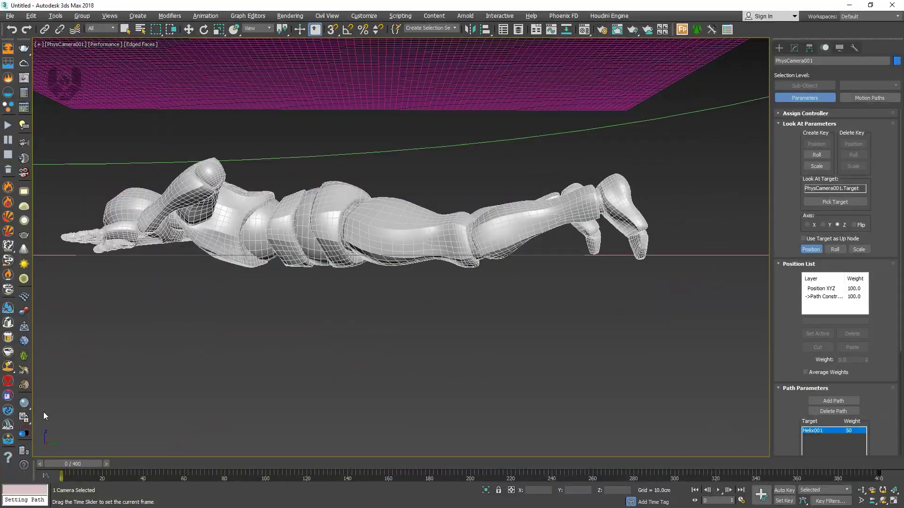
- Set the physical camera's field of view to 53 degrees
{"action": "left_click", "coordinate": [793, 47]}
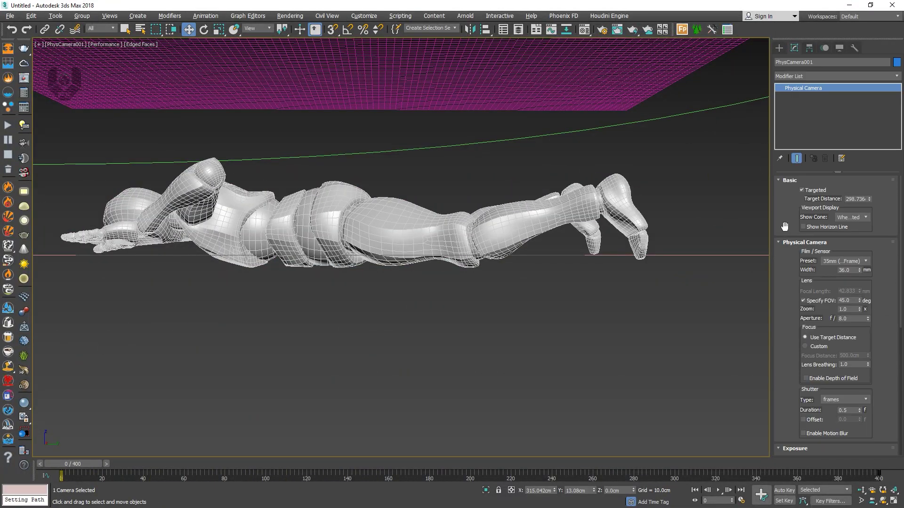
{"action": "double_click", "coordinate": [842, 270]}
{"action": "type", "text": "35"}
{"action": "left_click_drag", "start_coordinate": [859, 302], "coordinate": [804, 295]}
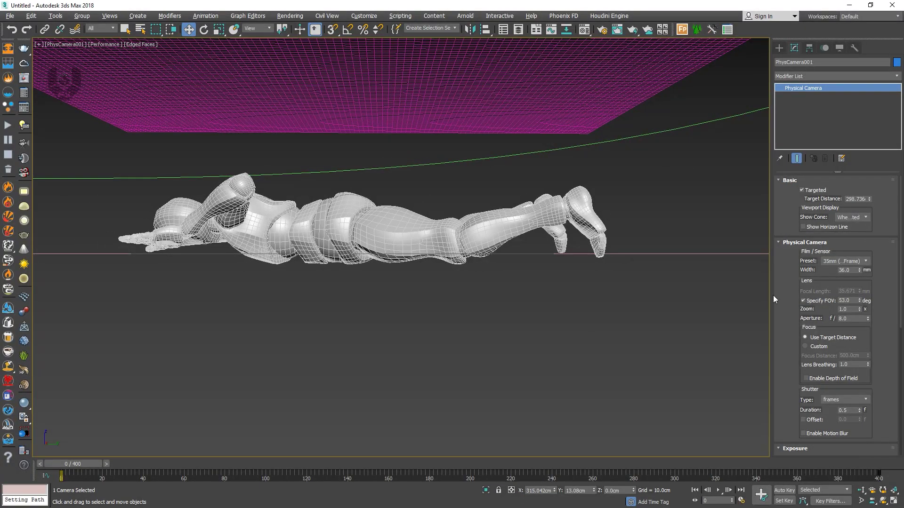
- Scale the helix uniformly to about 130 percent and check the camera's view at frame 400
{"action": "left_click_drag", "start_coordinate": [100, 468], "coordinate": [875, 390]}
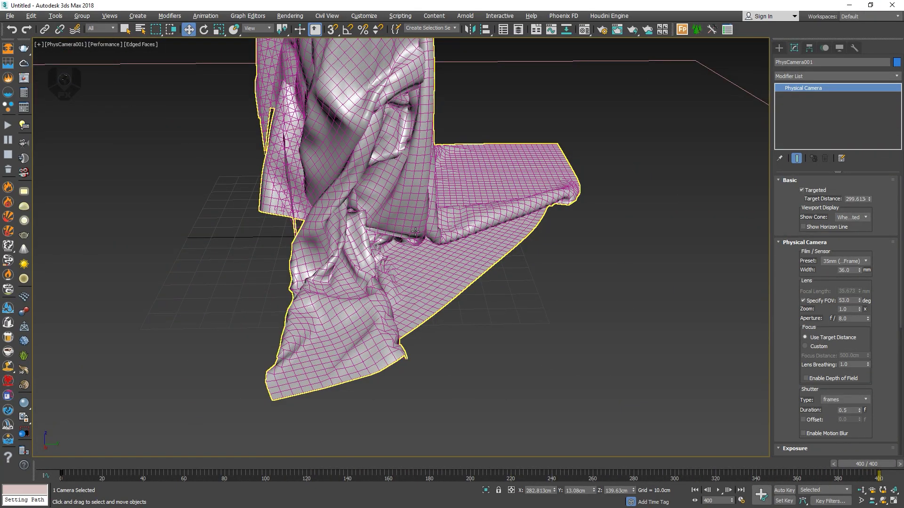
{"action": "key", "text": "p"}
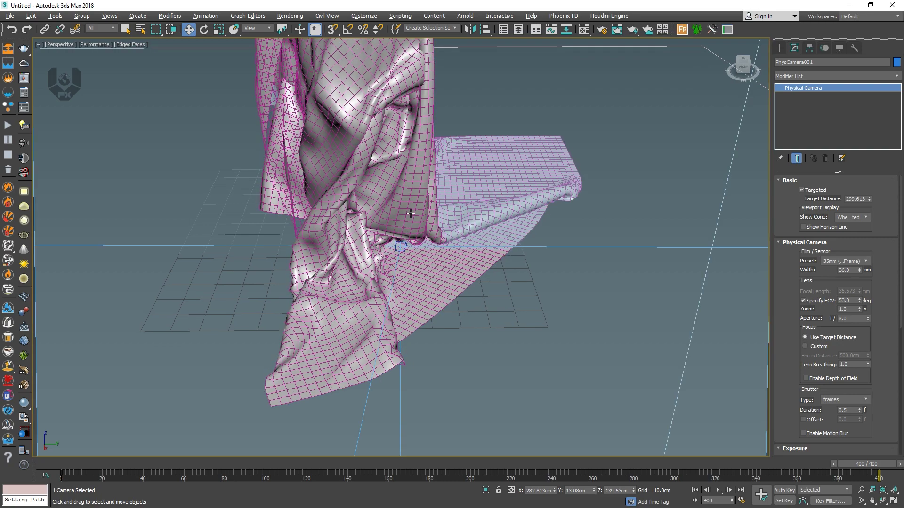
{"action": "scroll", "coordinate": [376, 263], "scroll_direction": "down", "scroll_amount": 8}
{"action": "middle_click_drag", "start_coordinate": [374, 265], "coordinate": [484, 243], "text": "alt"}
{"action": "left_click", "coordinate": [612, 123]}
{"action": "key", "text": "r"}
{"action": "left_click_drag", "start_coordinate": [399, 223], "coordinate": [225, 368]}
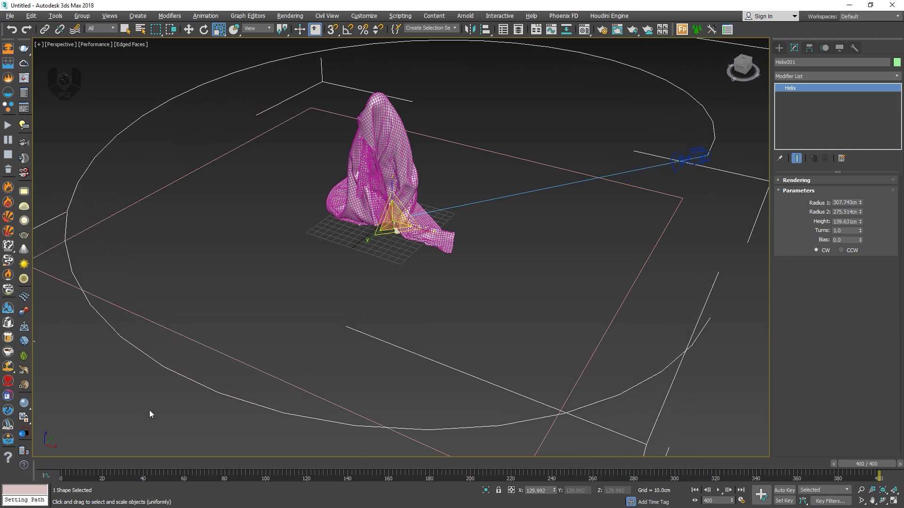
{"action": "left_click_drag", "start_coordinate": [107, 466], "coordinate": [801, 363]}
{"action": "key", "text": "c"}
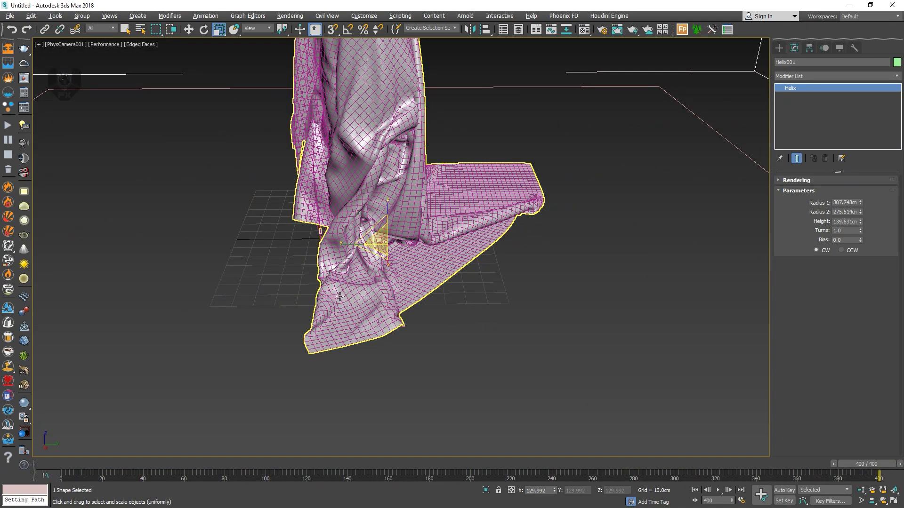
- Select the camera target in the perspective view, go to frame 0 and turn on Auto Key
{"action": "middle_click_drag", "start_coordinate": [329, 295], "coordinate": [396, 272], "text": "alt"}
{"action": "left_click", "coordinate": [322, 329]}
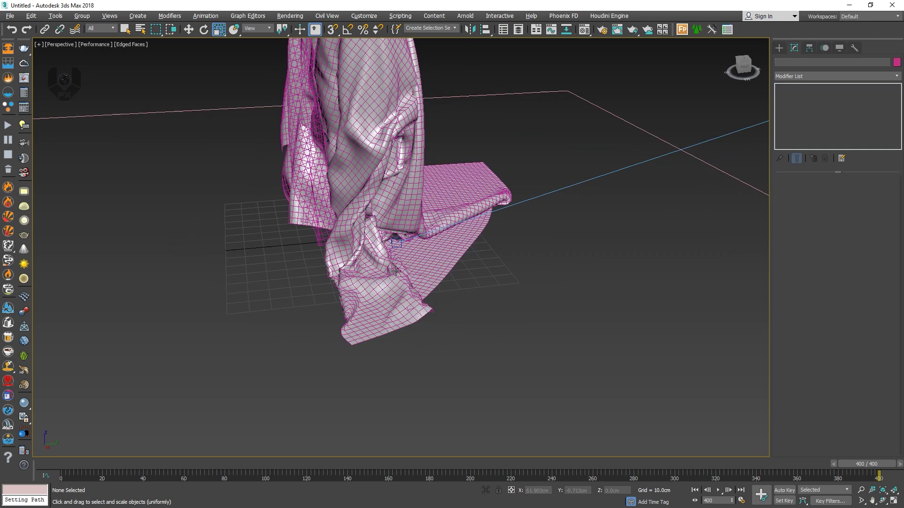
{"action": "left_click", "coordinate": [401, 244]}
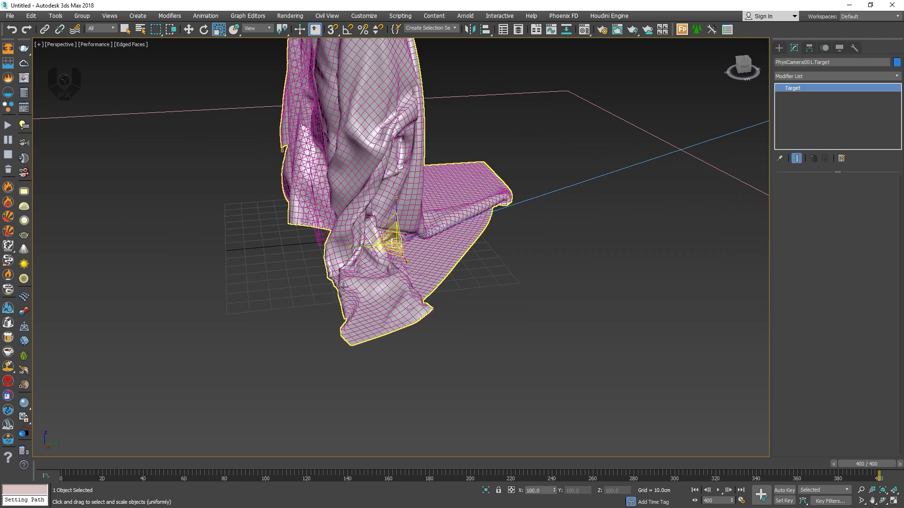
{"action": "left_click_drag", "start_coordinate": [100, 467], "coordinate": [64, 471]}
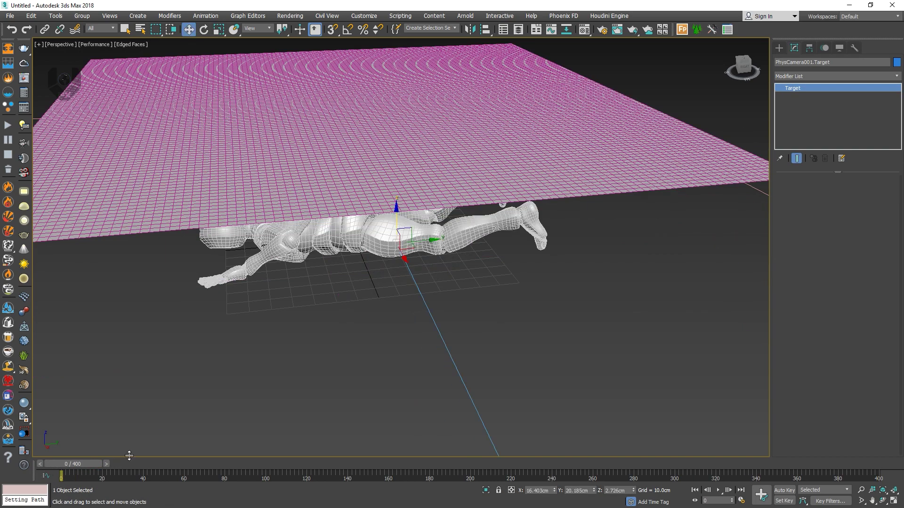
{"action": "left_click", "coordinate": [784, 491]}
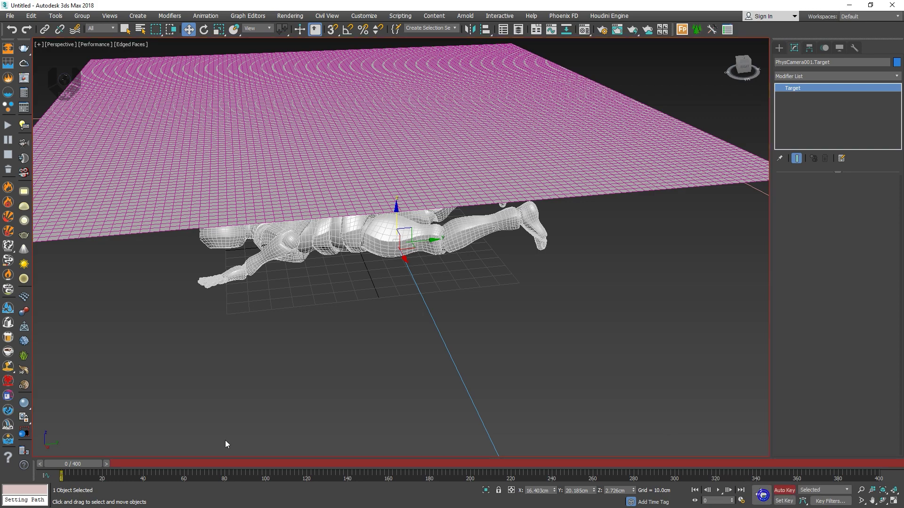
- Raise the camera target to about Z 79.8 cm at frame 400 and turn off Auto Key
{"action": "left_click_drag", "start_coordinate": [98, 466], "coordinate": [866, 464]}
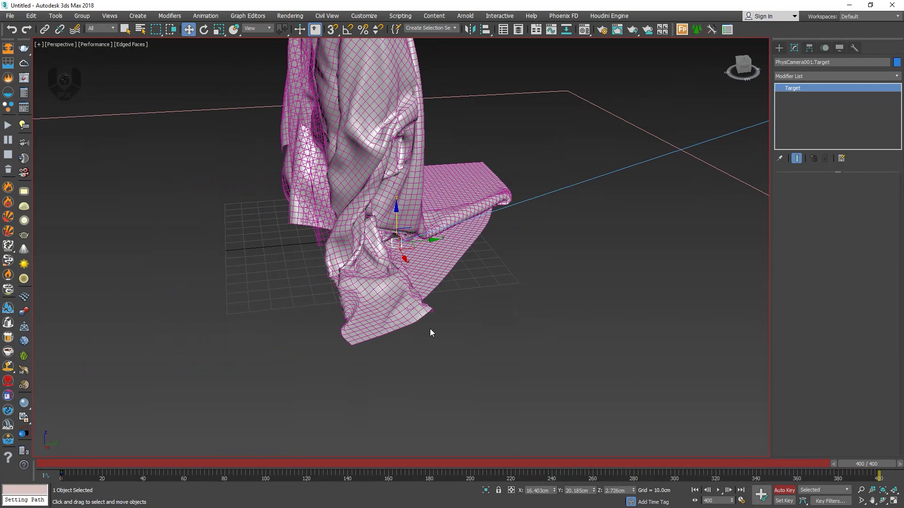
{"action": "key", "text": "c"}
{"action": "left_click_drag", "start_coordinate": [403, 207], "coordinate": [417, 83]}
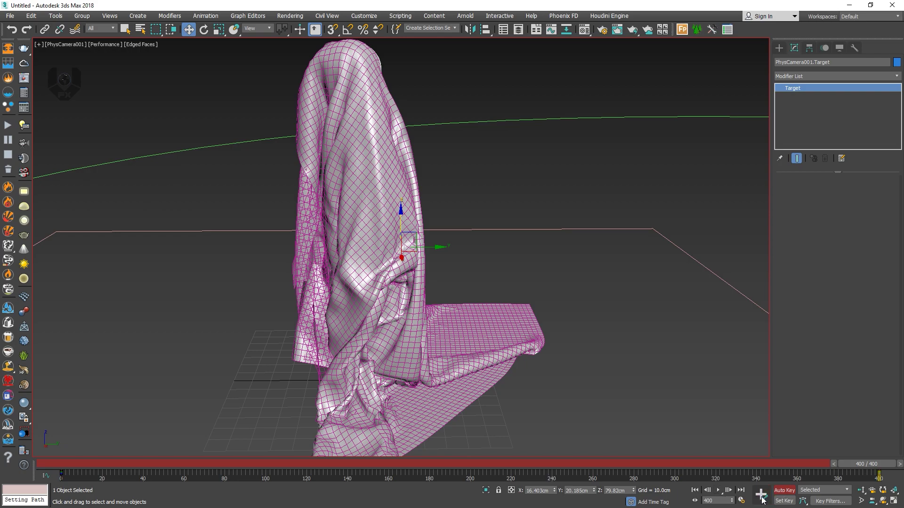
{"action": "left_click_drag", "start_coordinate": [871, 468], "coordinate": [899, 395]}
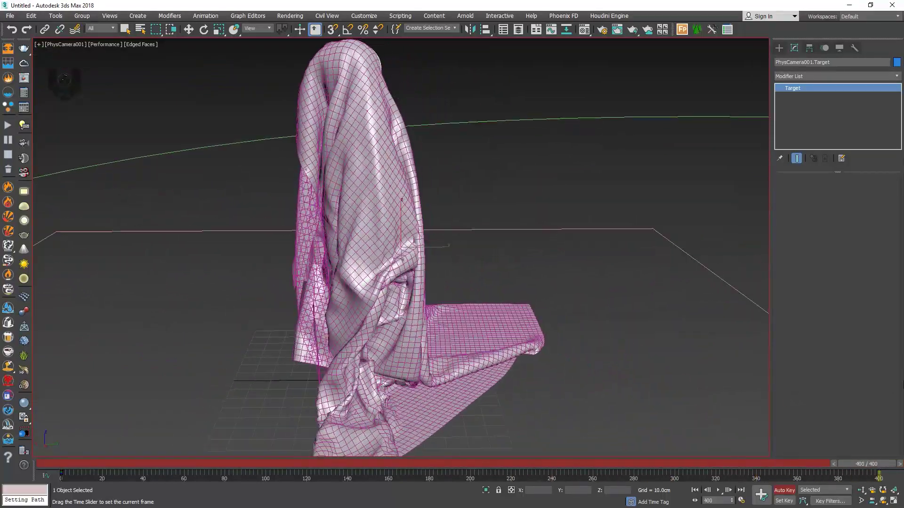
{"action": "left_click", "coordinate": [789, 492]}
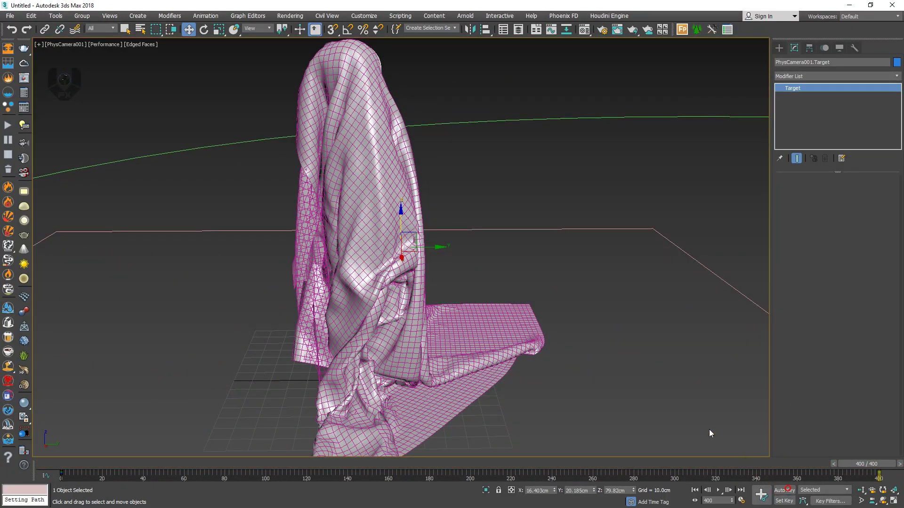
- Go to frame 275 in the perspective view and hide Alpha_Surface through its object properties
{"action": "left_click", "coordinate": [555, 320]}
{"action": "middle_click_drag", "start_coordinate": [425, 321], "coordinate": [452, 354], "text": "alt"}
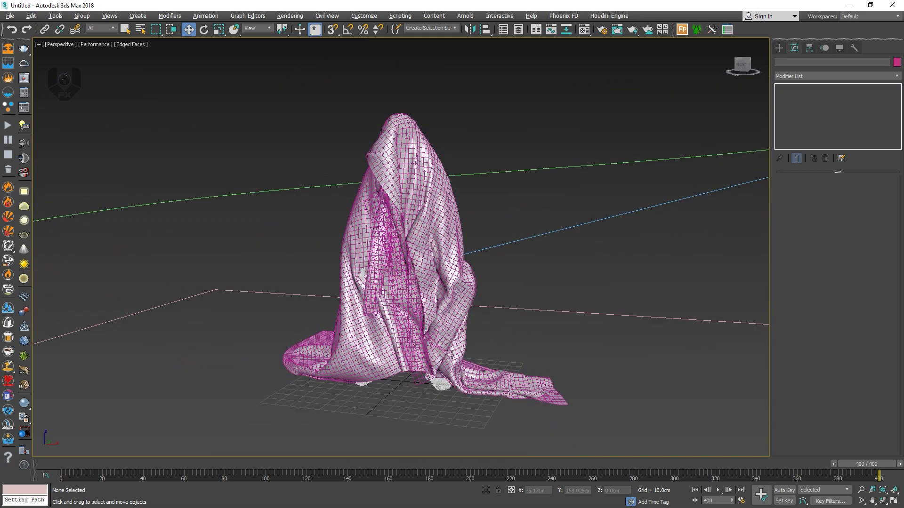
{"action": "left_click_drag", "start_coordinate": [424, 463], "coordinate": [621, 440]}
{"action": "key", "text": "w"}
{"action": "left_click", "coordinate": [439, 375]}
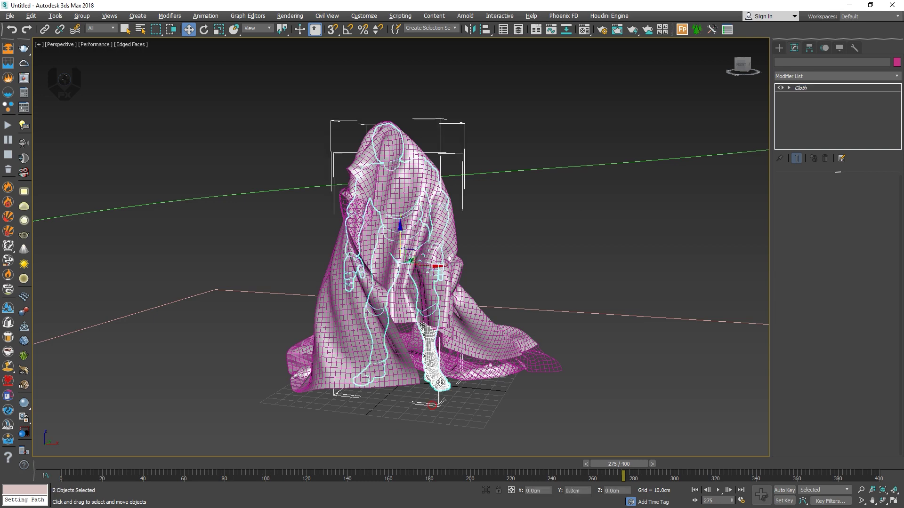
{"action": "scroll", "coordinate": [438, 378], "scroll_direction": "up", "scroll_amount": 4}
{"action": "right_click", "coordinate": [438, 379]}
{"action": "left_click", "coordinate": [472, 398]}
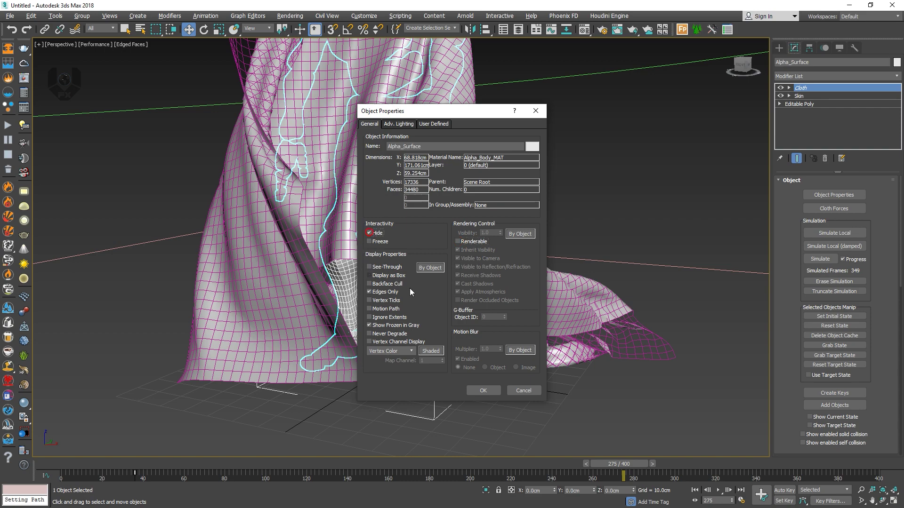
{"action": "left_click", "coordinate": [483, 390]}
- Hide Alpha_Joints through its object properties
{"action": "scroll", "coordinate": [407, 376], "scroll_direction": "up", "scroll_amount": 2}
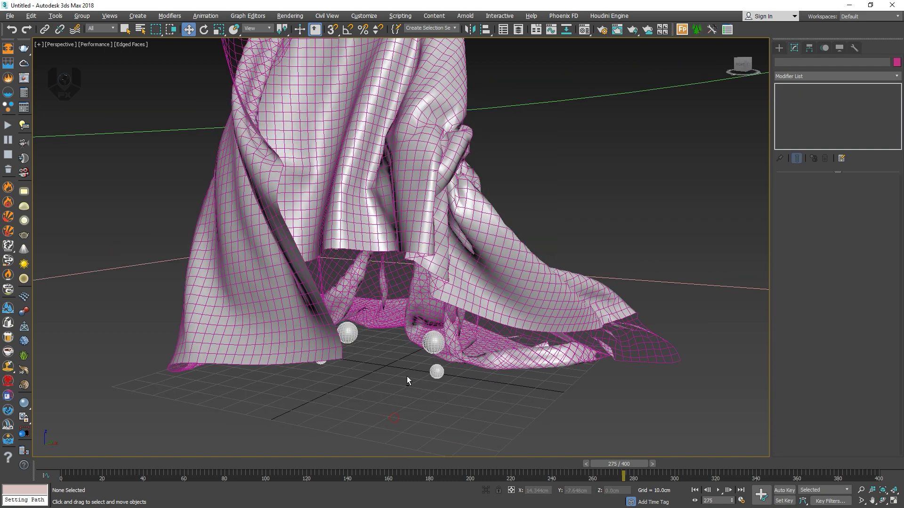
{"action": "left_click", "coordinate": [349, 334]}
{"action": "right_click", "coordinate": [348, 329]}
{"action": "left_click", "coordinate": [385, 399]}
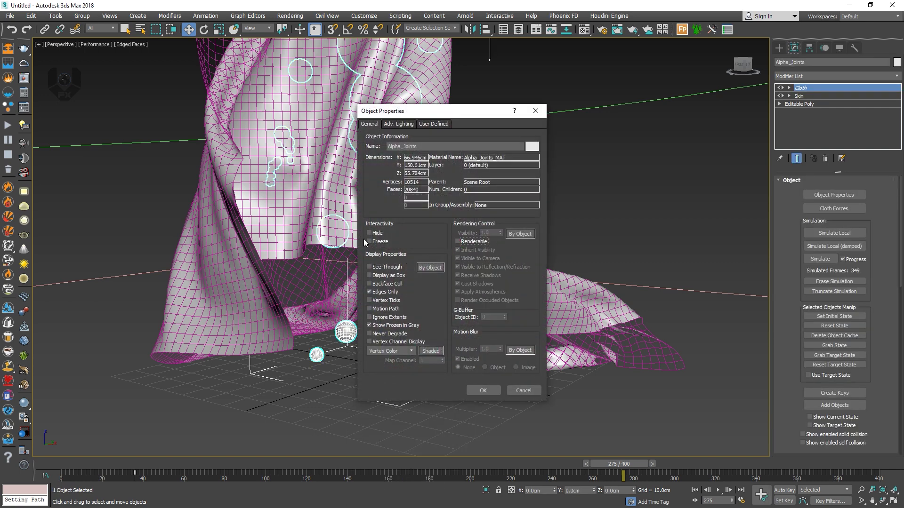
{"action": "left_click", "coordinate": [470, 391]}
- Go to frame 19 and set the animation's start time to 19 in the time configuration
{"action": "middle_click_drag", "start_coordinate": [345, 351], "coordinate": [395, 325], "text": "alt"}
{"action": "left_click_drag", "start_coordinate": [309, 463], "coordinate": [111, 475]}
{"action": "key", "text": "w"}
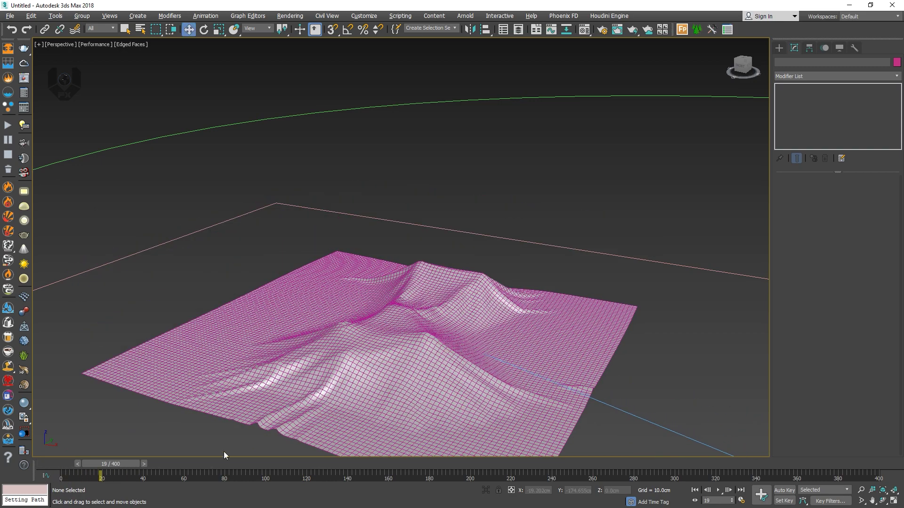
{"action": "left_click", "coordinate": [742, 501]}
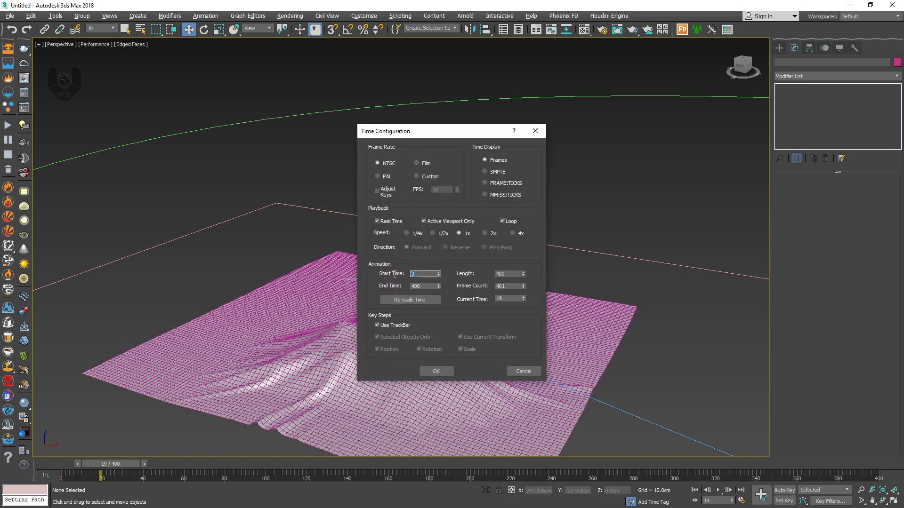
{"action": "left_click", "coordinate": [435, 371]}
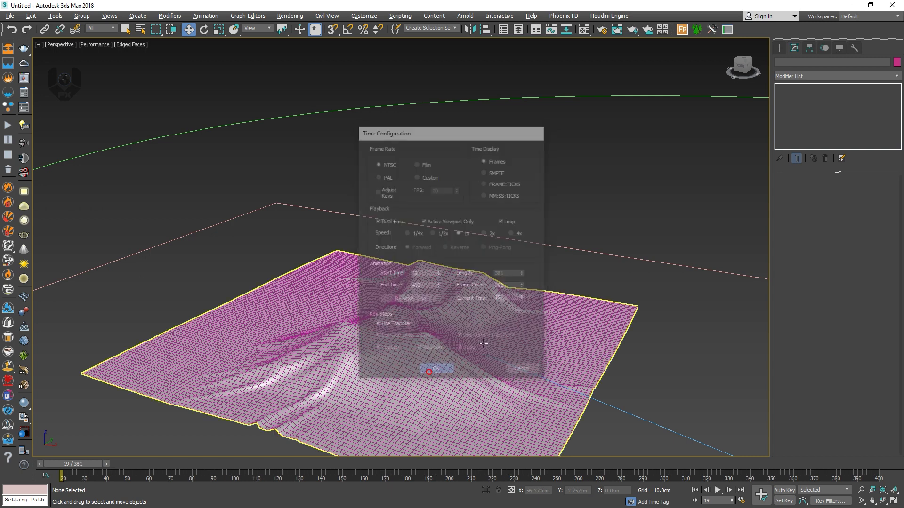
{"action": "left_click_drag", "start_coordinate": [101, 469], "coordinate": [83, 469]}
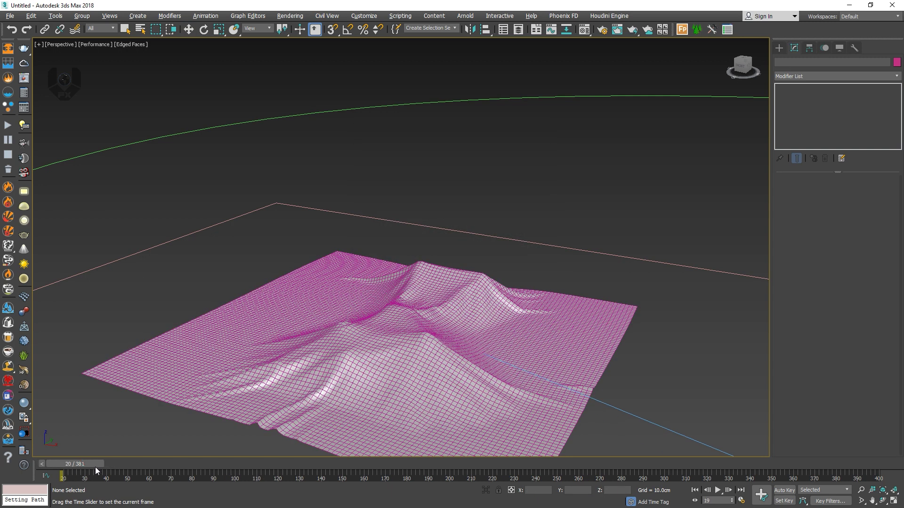
- Play the animation through the PhysCamera001 view and stop it at frame 154
{"action": "key", "text": "c"}
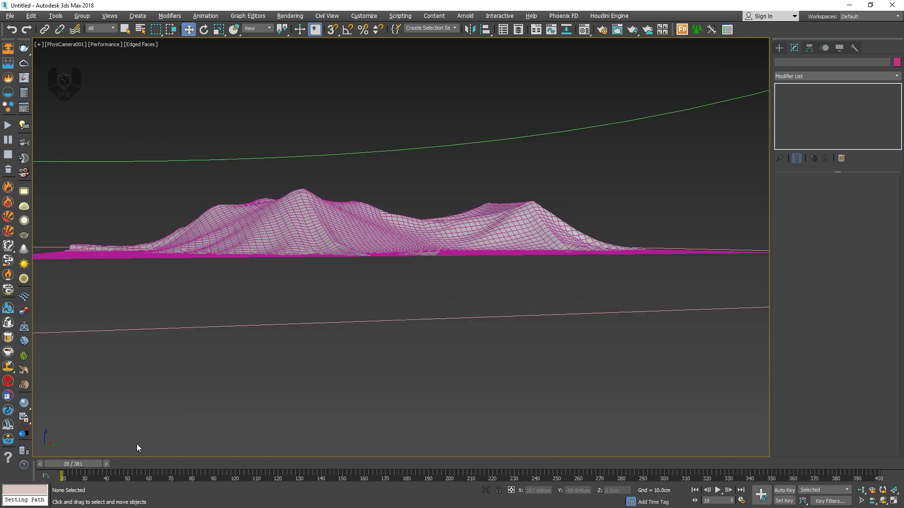
{"action": "left_click", "coordinate": [718, 490]}
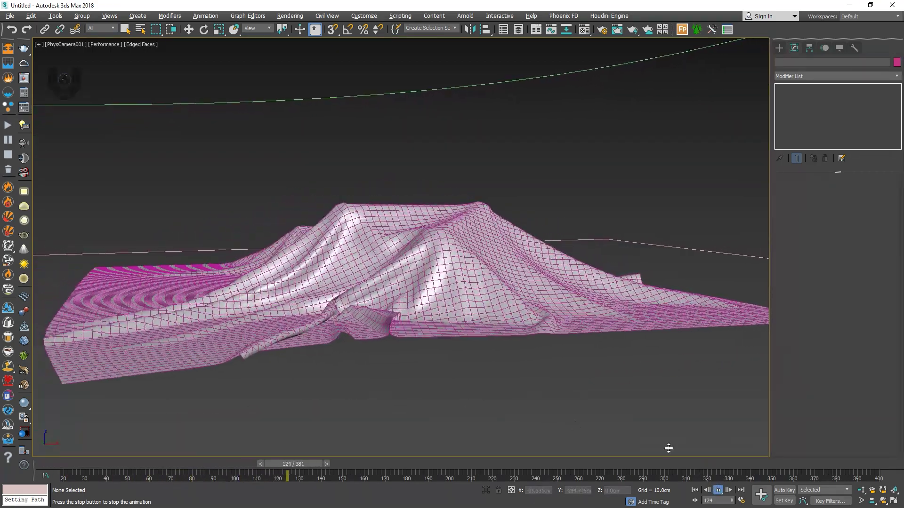
{"action": "key", "text": "w"}
{"action": "left_click", "coordinate": [502, 318]}
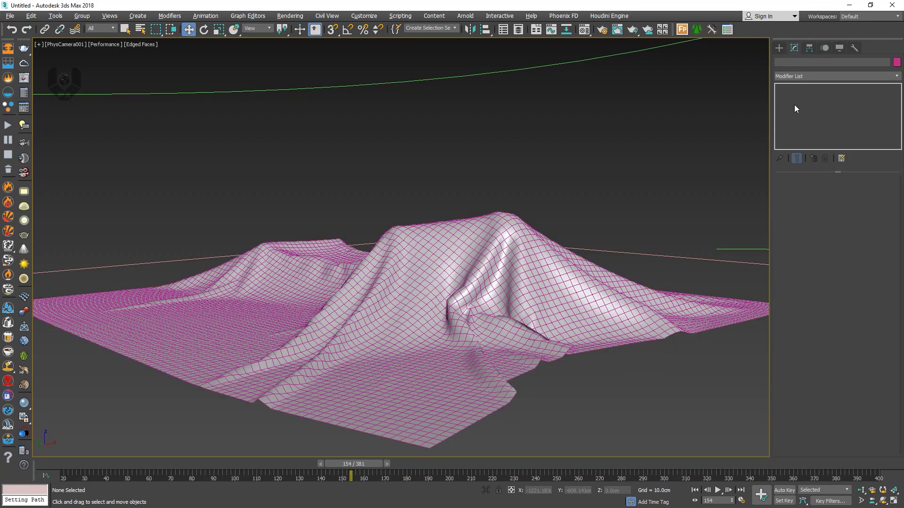
- Add a Shell modifier to the cloth and set its outer amount to about 0.32 cm
{"action": "left_click", "coordinate": [817, 76]}
{"action": "left_click", "coordinate": [518, 222]}
{"action": "left_click", "coordinate": [835, 76]}
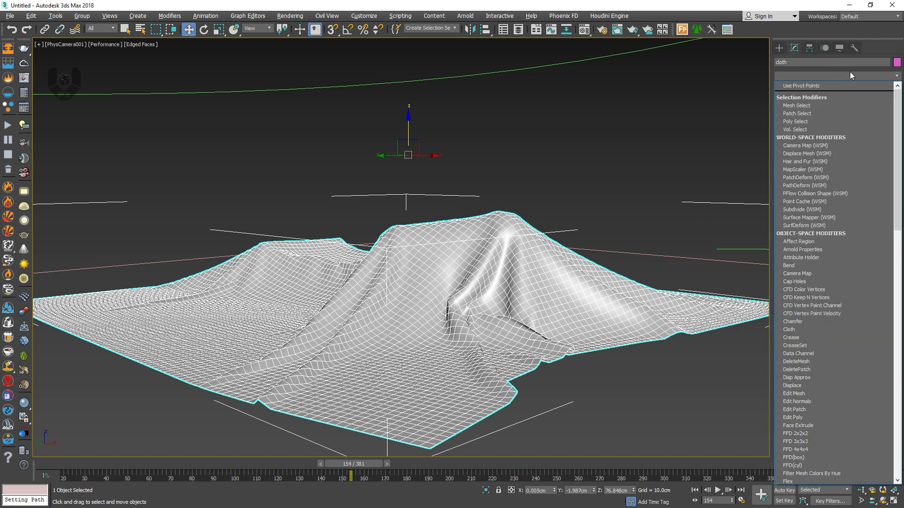
{"action": "type", "text": "sh"}
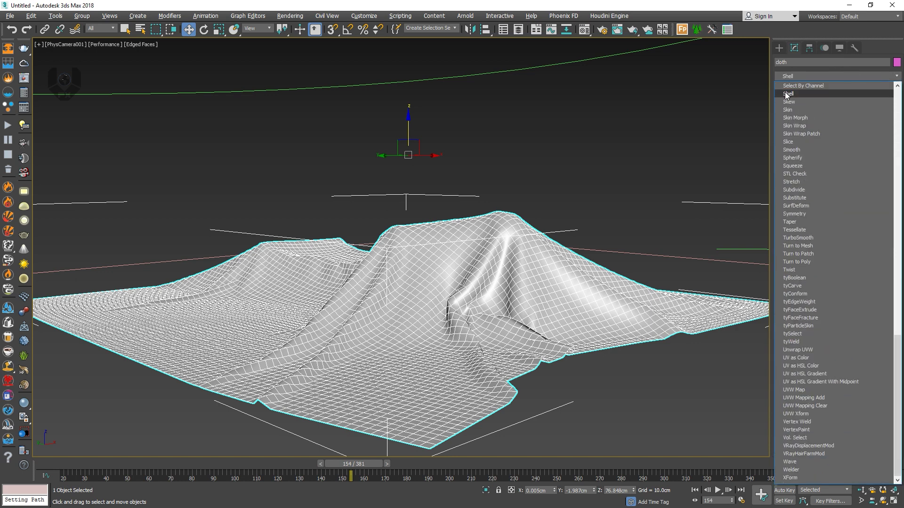
{"action": "left_click", "coordinate": [776, 95]}
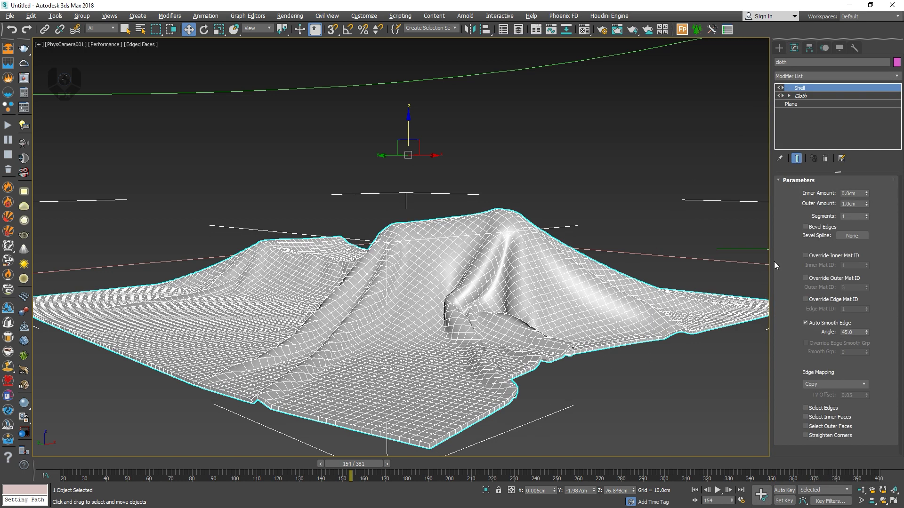
{"action": "left_click_drag", "start_coordinate": [865, 202], "coordinate": [857, 235]}
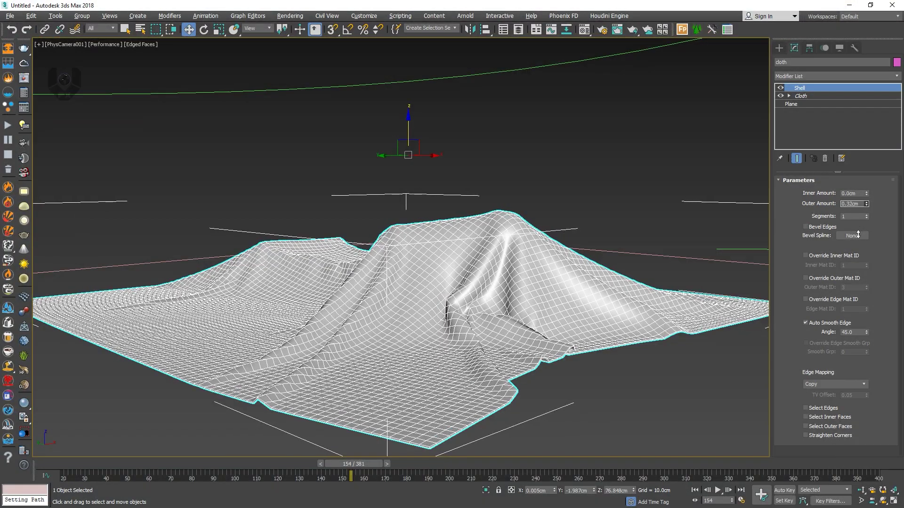
- Add a TurboSmooth modifier on top of the cloth's Shell
{"action": "left_click", "coordinate": [807, 77]}
{"action": "key", "text": "t"}
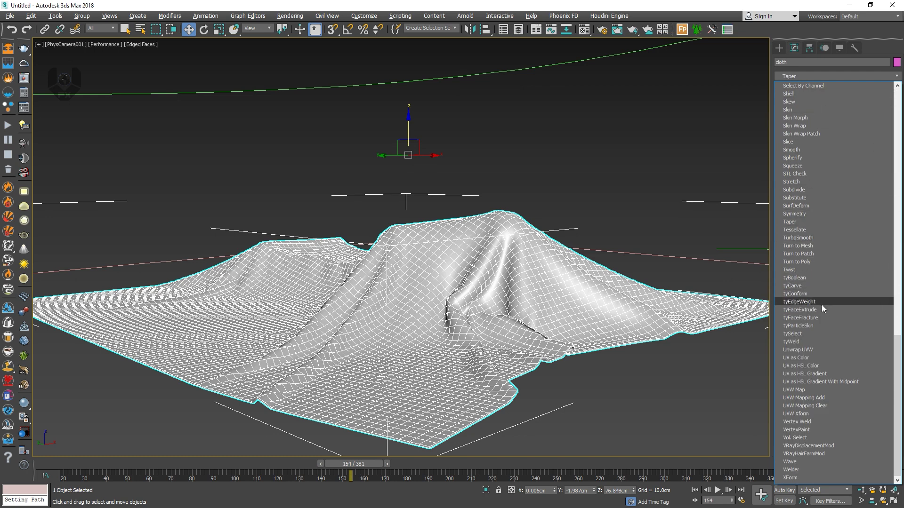
{"action": "left_click", "coordinate": [812, 238]}
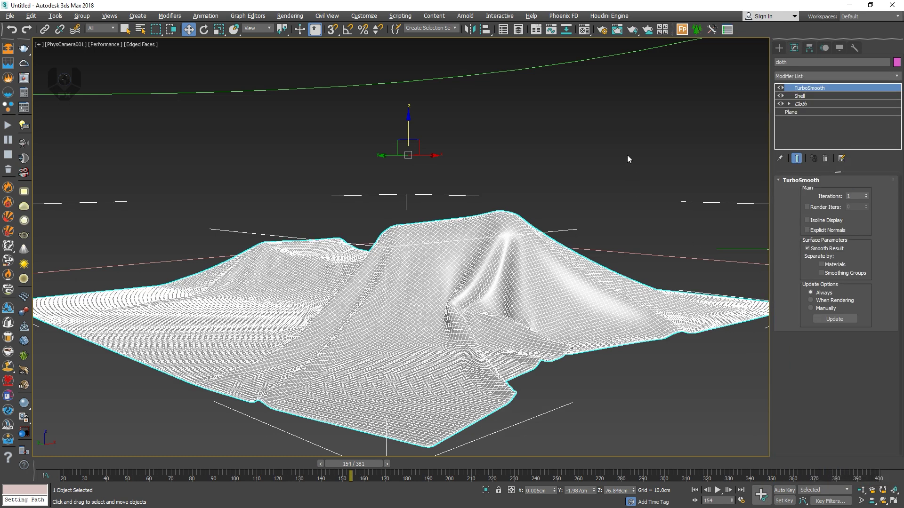
- Deselect the cloth, go to frame 189 and turn off the edged faces display
{"action": "left_click", "coordinate": [627, 157]}
{"action": "mouse_move", "coordinate": [462, 465]}
{"action": "left_mouse_down"}
{"action": "mouse_move", "coordinate": [180, 464]}
{"action": "mouse_move", "coordinate": [389, 465]}
{"action": "mouse_move", "coordinate": [311, 476]}
{"action": "mouse_move", "coordinate": [372, 470]}
{"action": "mouse_move", "coordinate": [426, 484]}
{"action": "mouse_move", "coordinate": [462, 460]}
{"action": "left_mouse_up"}
{"action": "key", "text": "F4"}
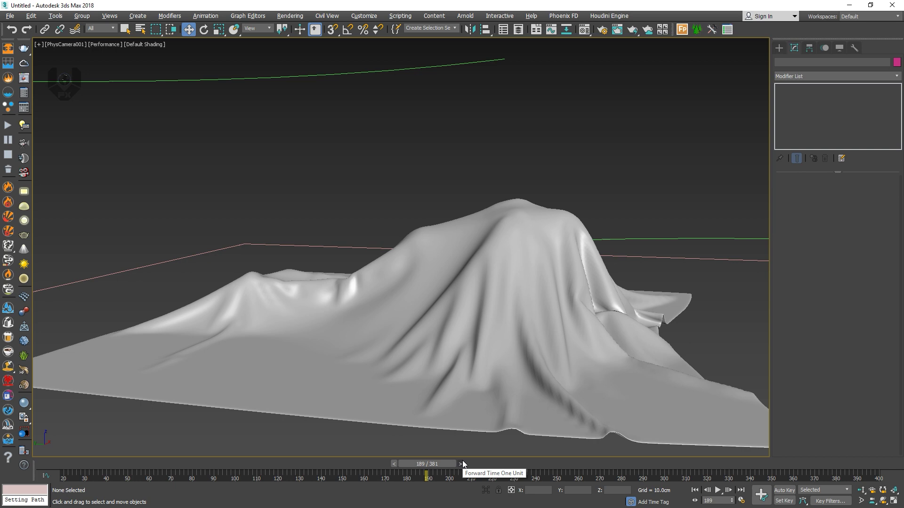